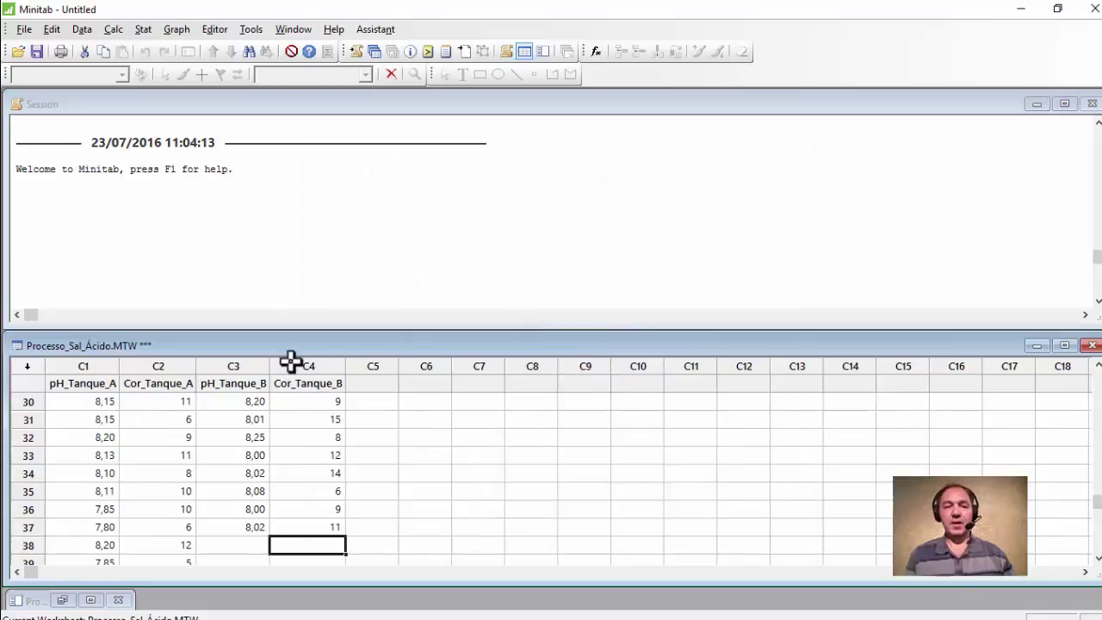
Step: Enlarge the worksheet window upward over the session area and select the empty cell in column C5, row 40
left_click_drag(367, 335, 370, 128)
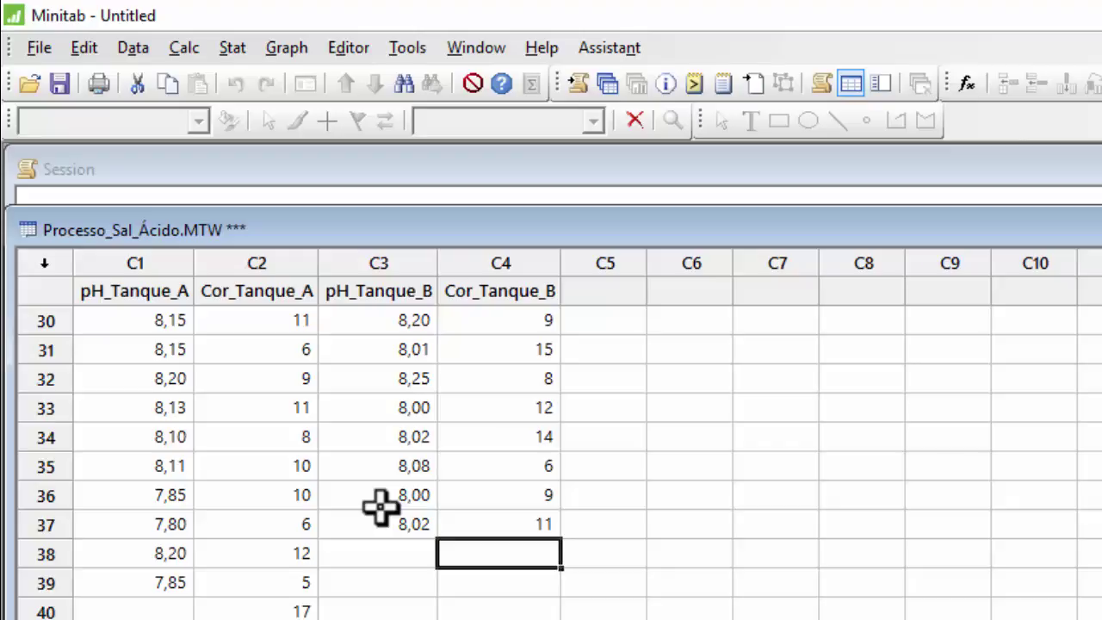
left_click(603, 610)
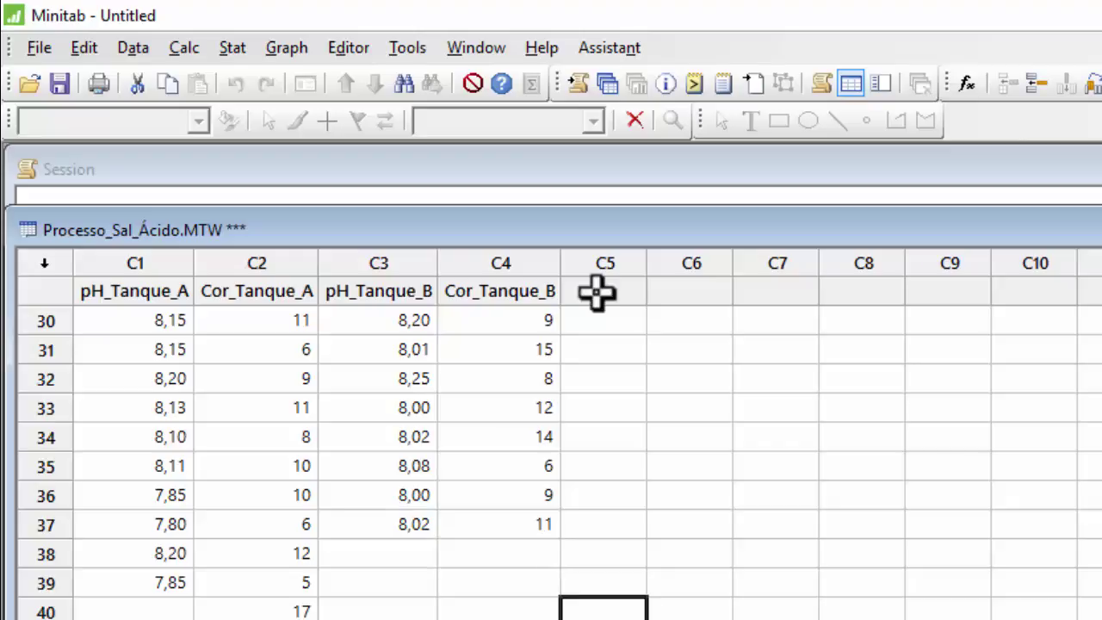
Step: Start an I-MR control chart for individuals with pH_Tanque_A as its variable
left_click(232, 50)
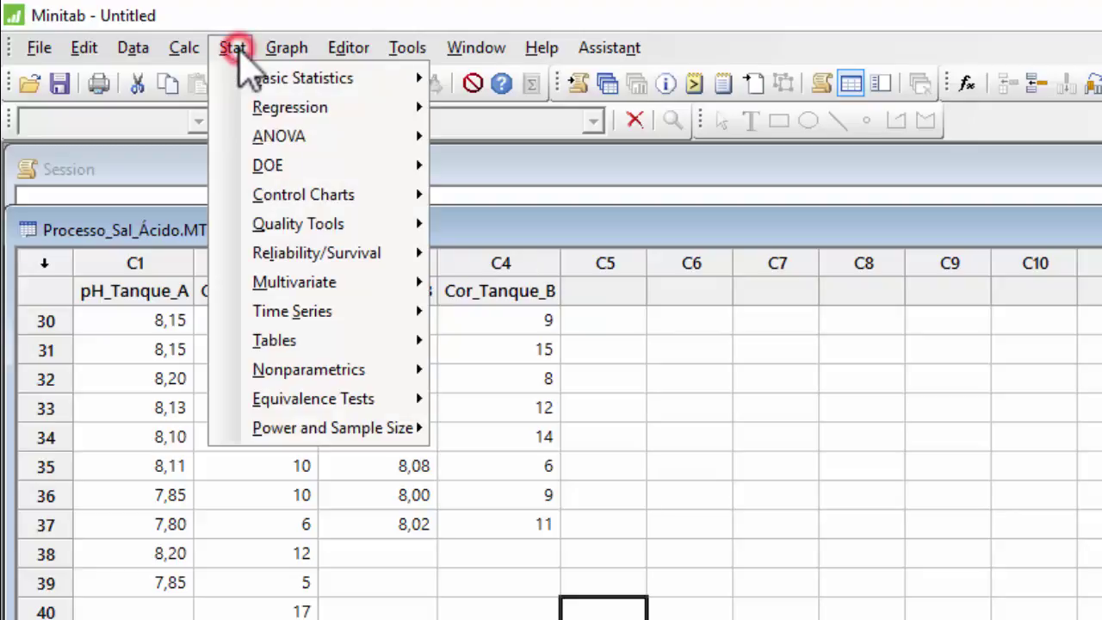
mouse_move(306, 195)
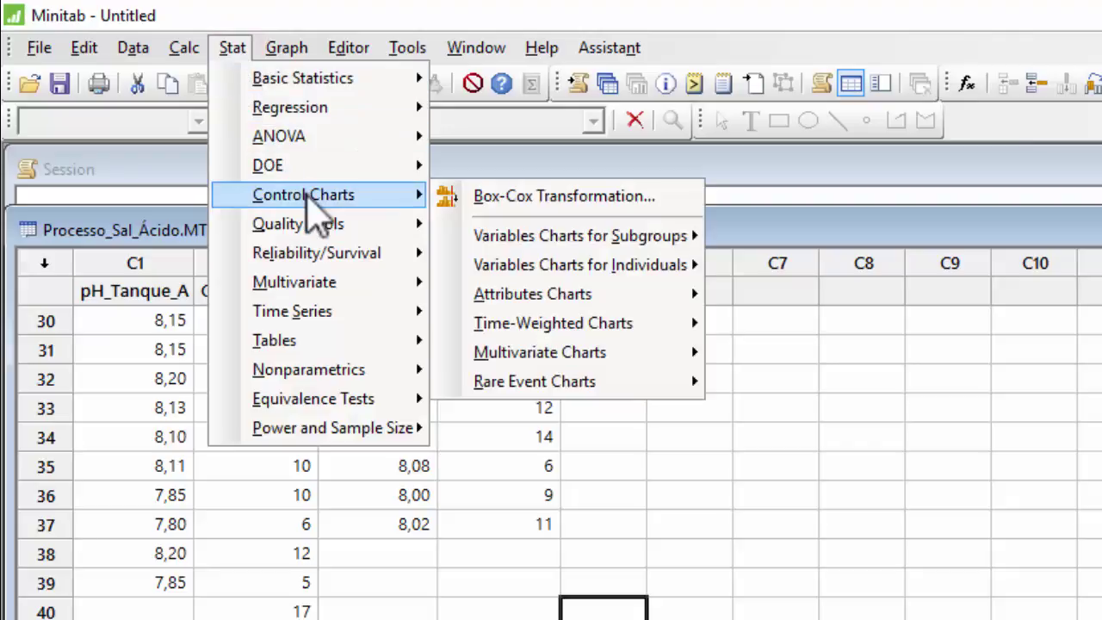
mouse_move(643, 269)
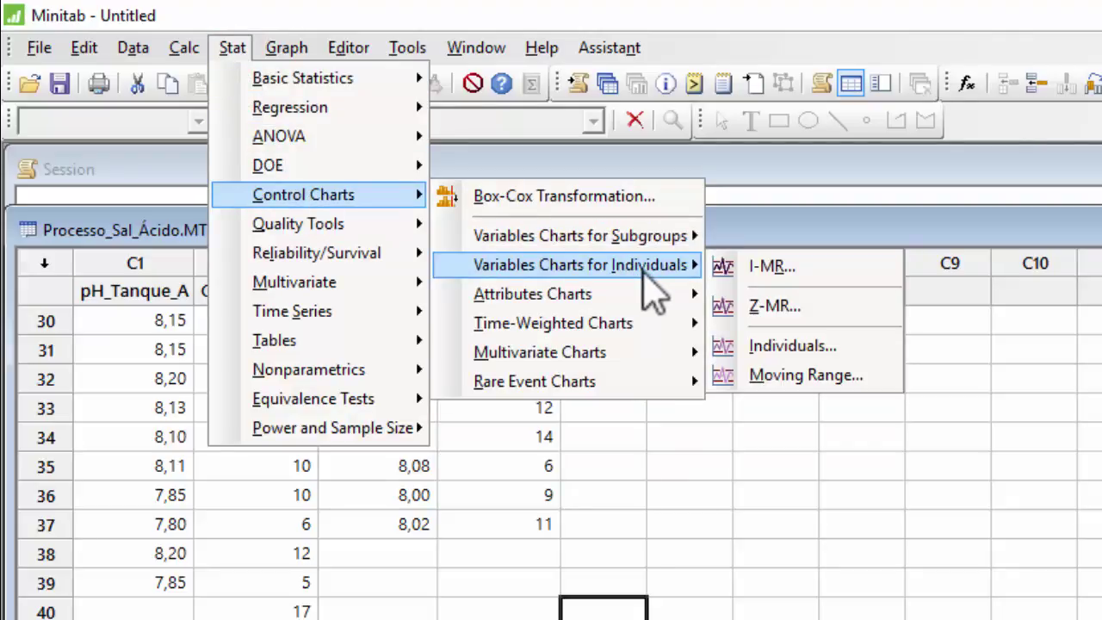
left_click(813, 269)
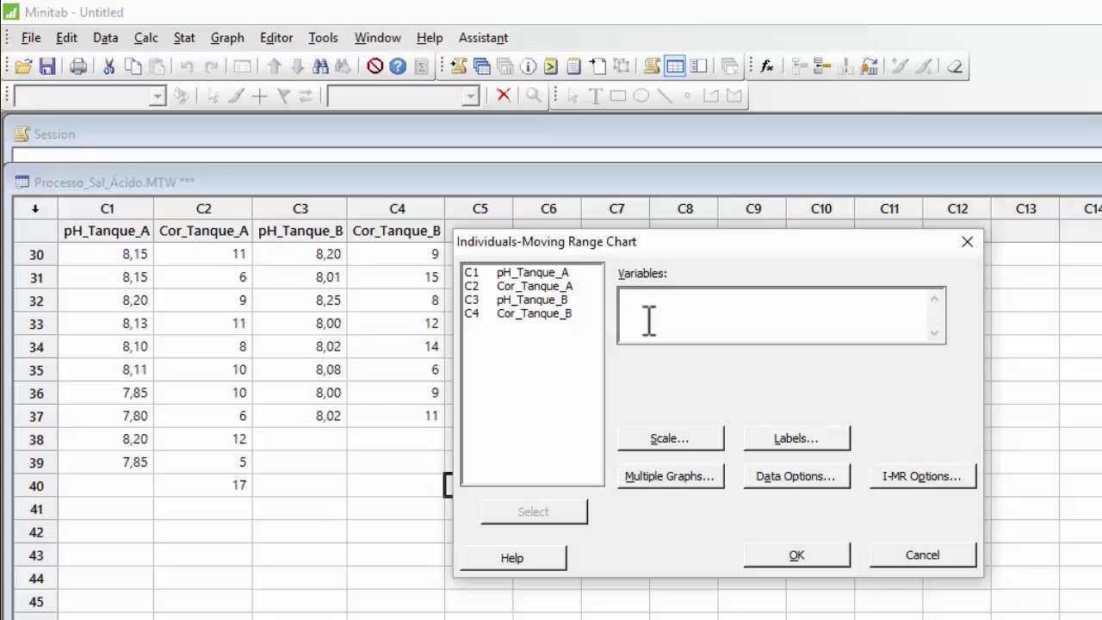
left_click(529, 274)
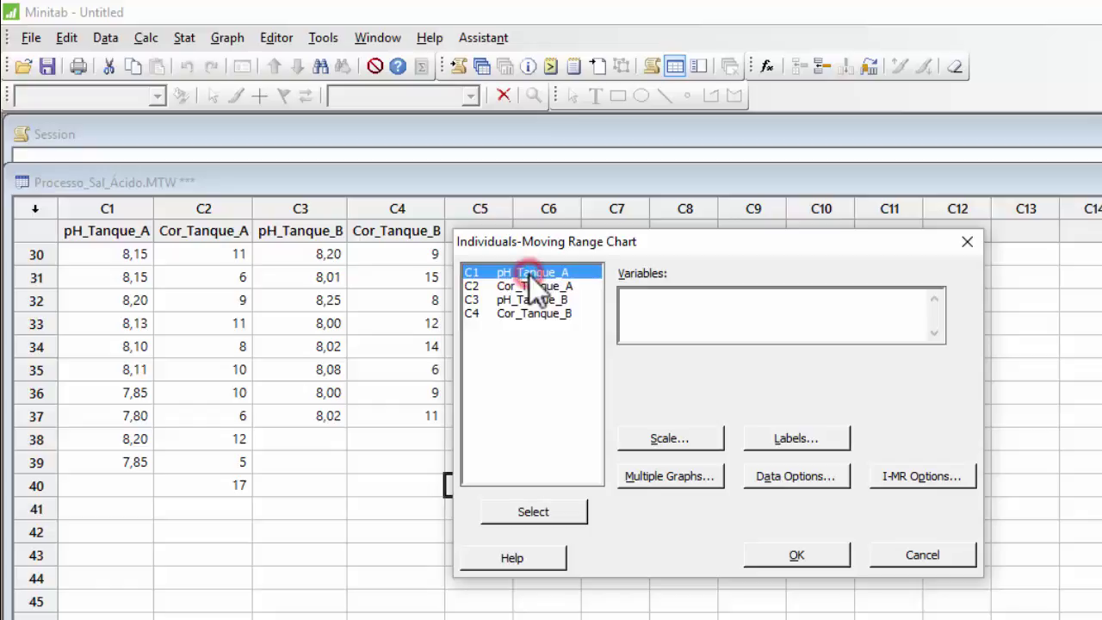
left_click(552, 514)
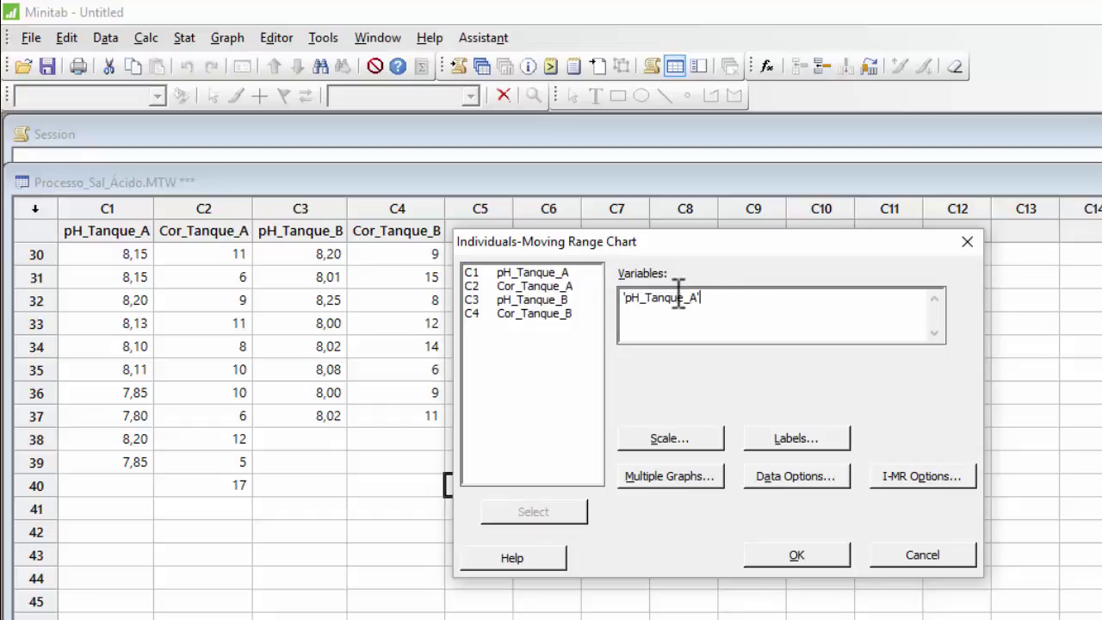
Step: Set the chart's title label to pH_TanqueA
left_click(793, 440)
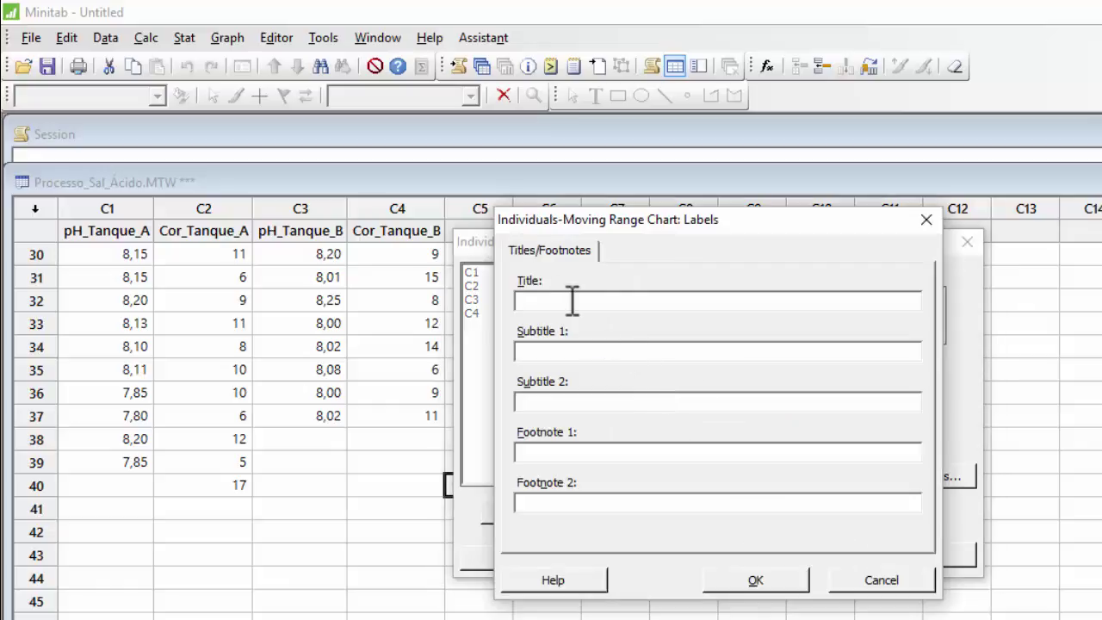
type("pH_TanqueA")
left_click(775, 588)
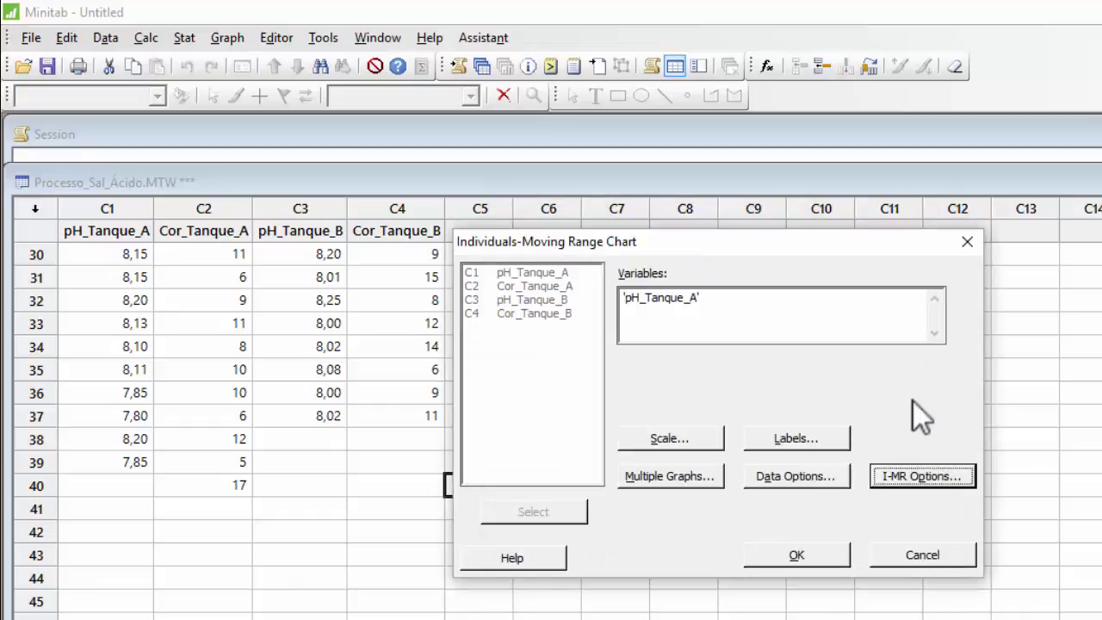
Step: In the I-MR options, enable lower and upper standard deviation limit bounds for both the Individuals and Moving range charts
left_click(929, 480)
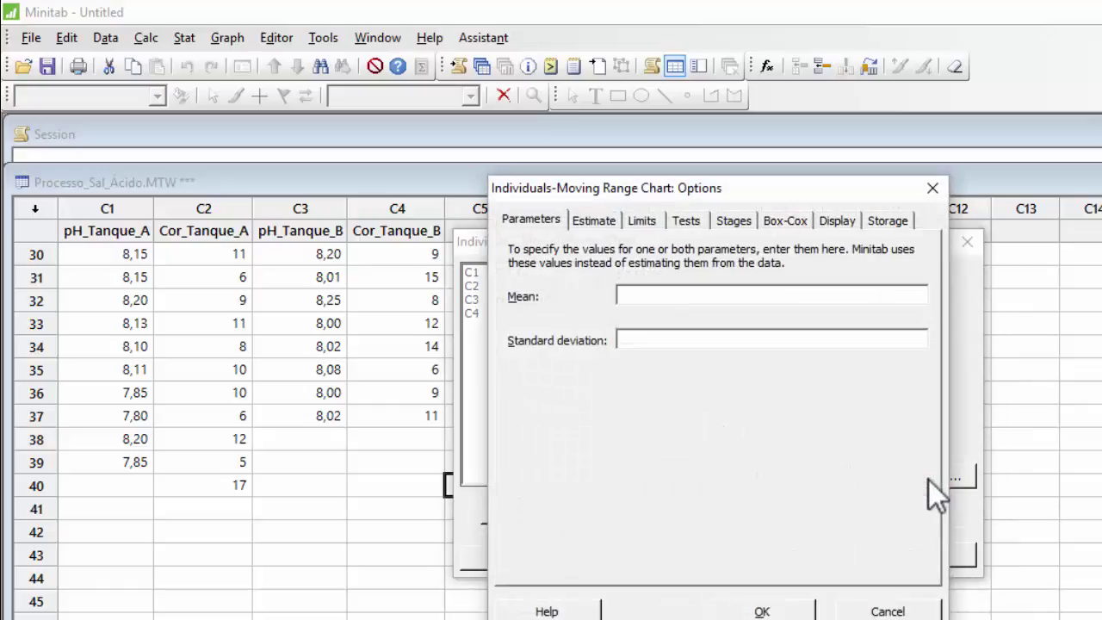
left_click(644, 222)
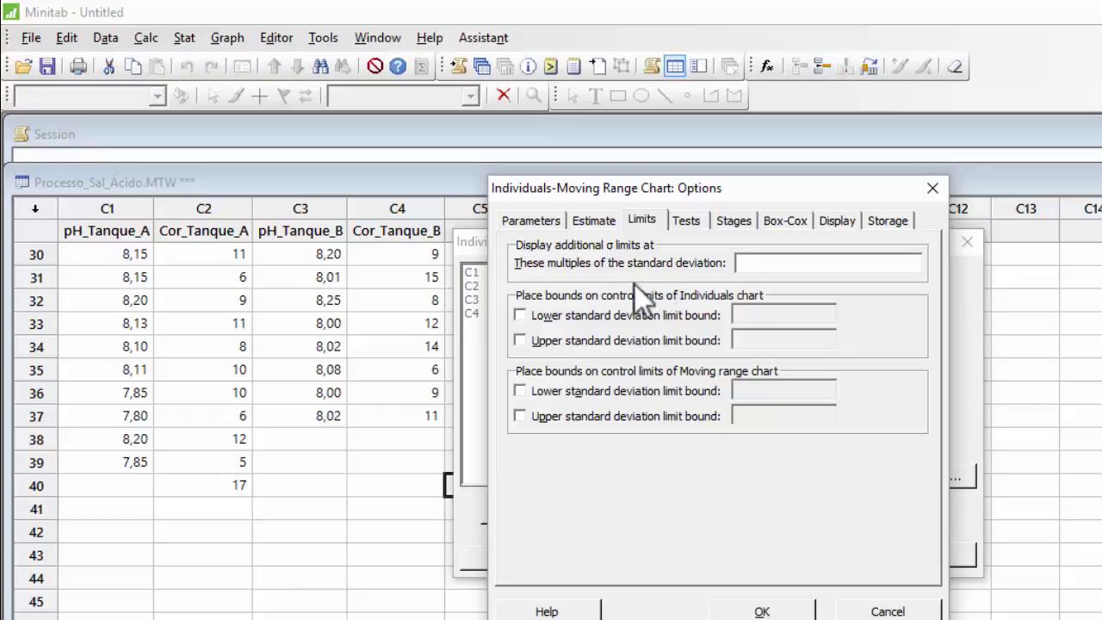
left_click(520, 316)
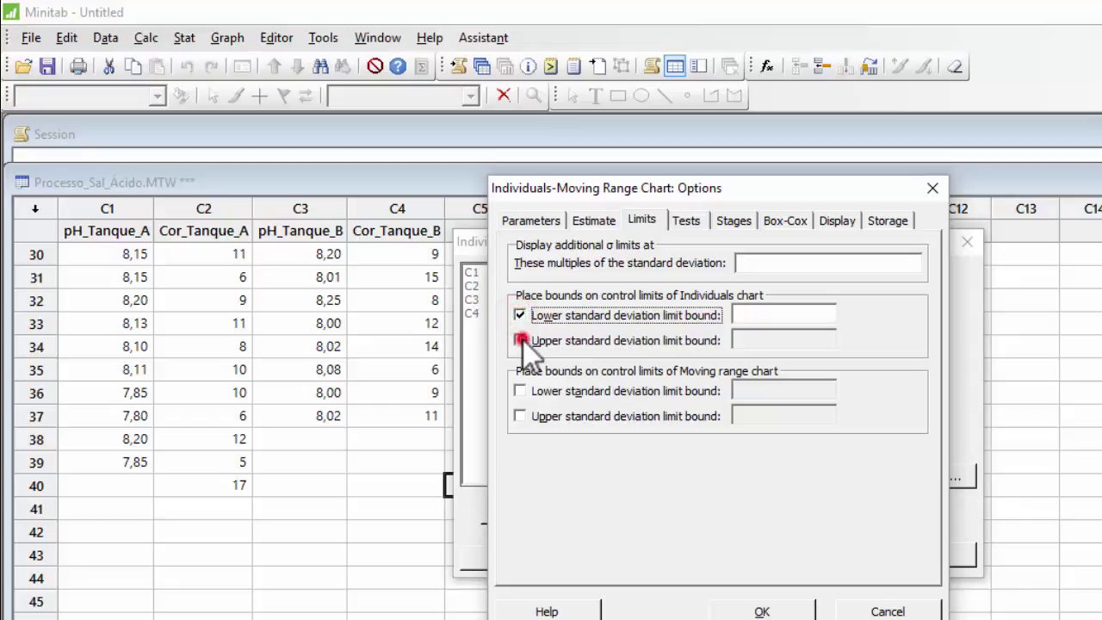
left_click(521, 340)
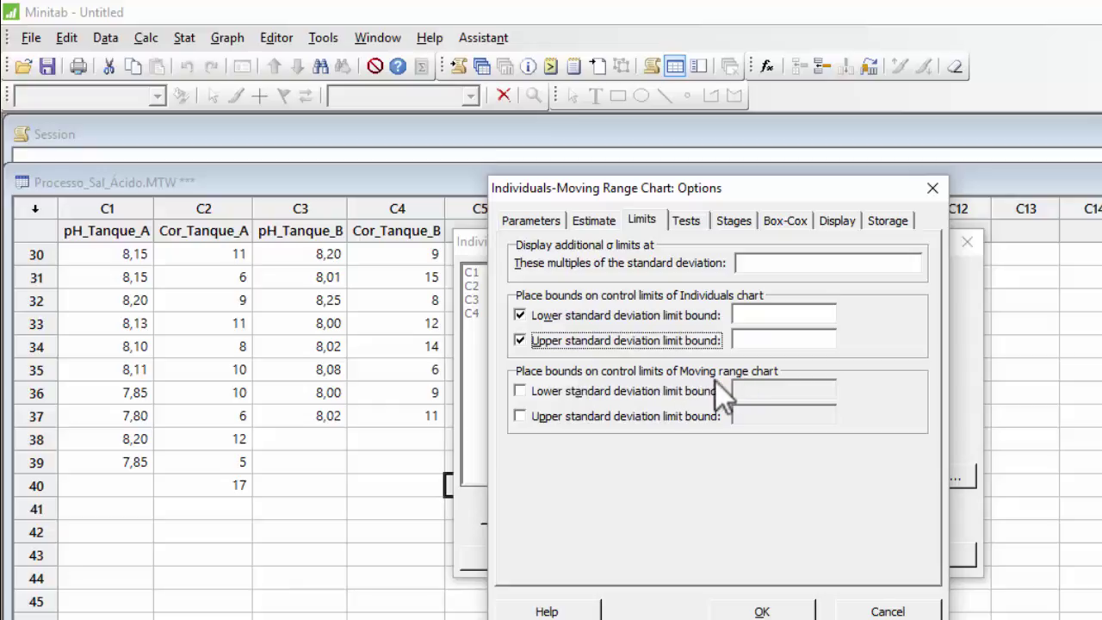
left_click(519, 392)
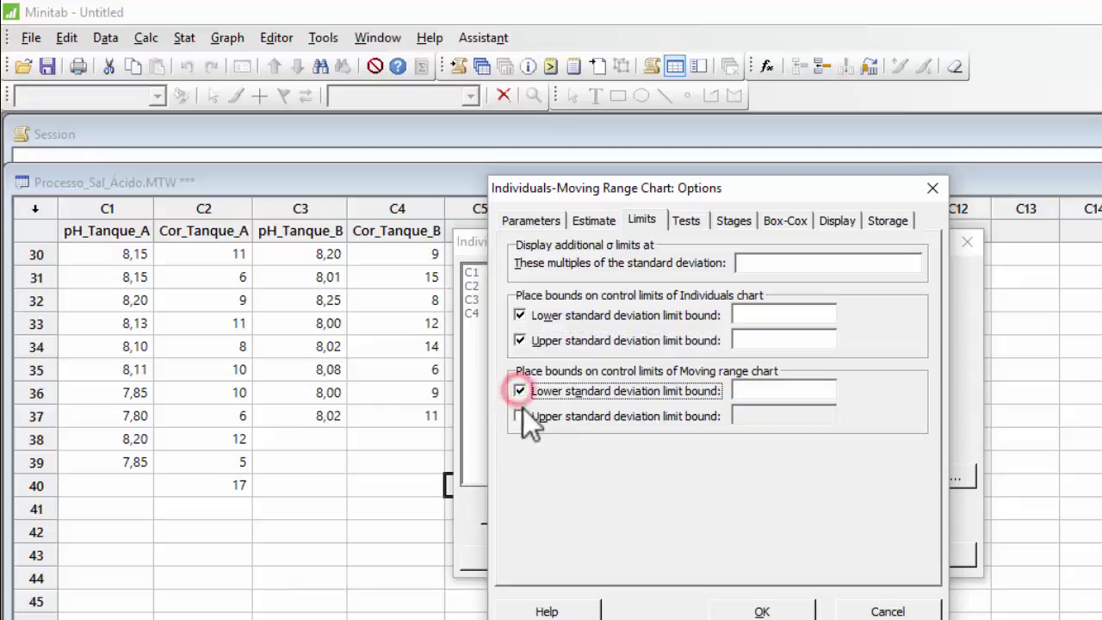
key("alt+u")
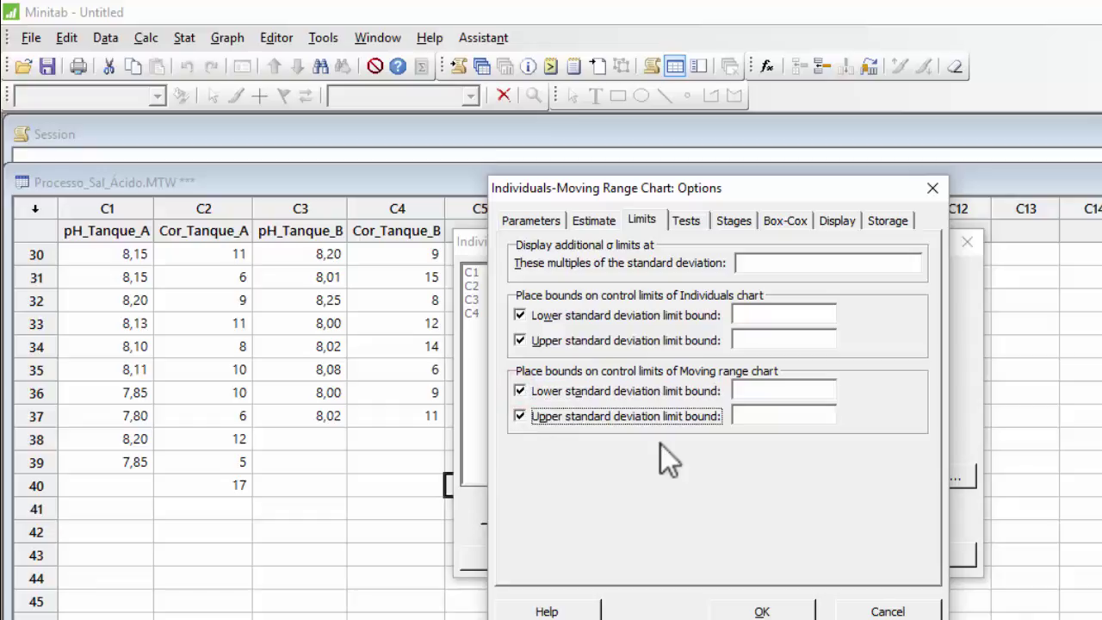
Step: Set the Individuals chart's lower and upper bounds to 7,5 and 8,4, and the Moving range chart's to 0 and 0,5
left_click(752, 315)
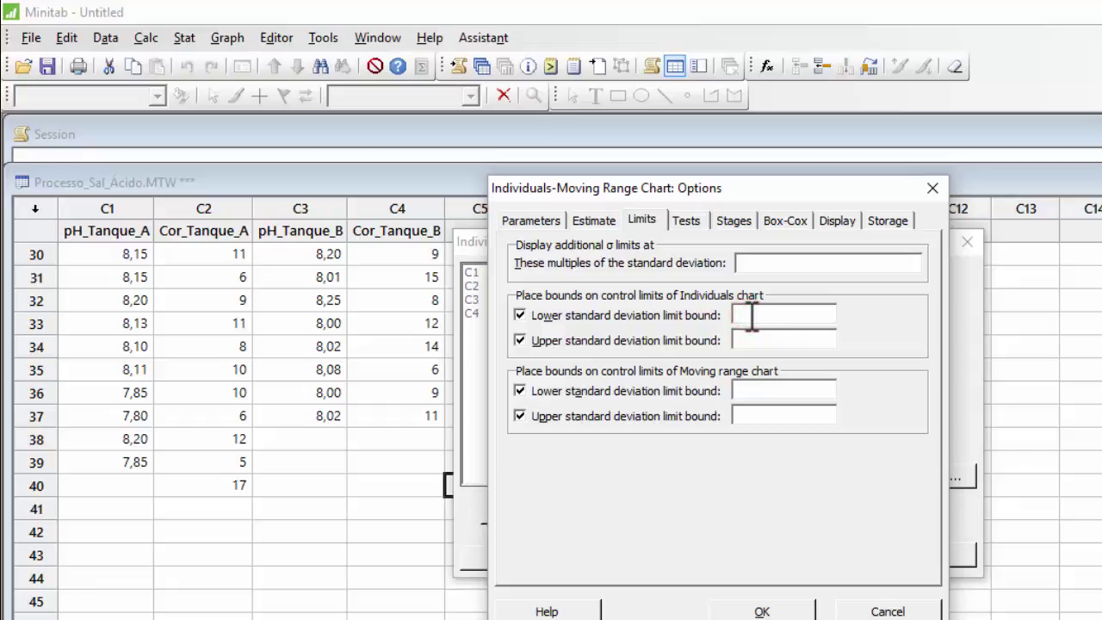
type("7,5")
left_click(754, 340)
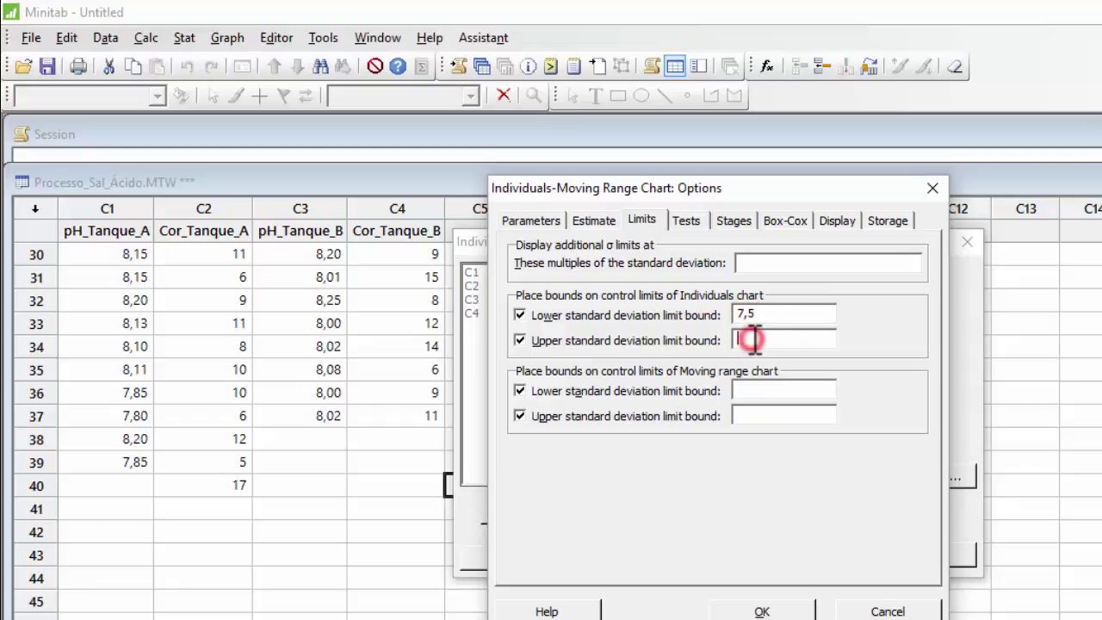
type("8,4")
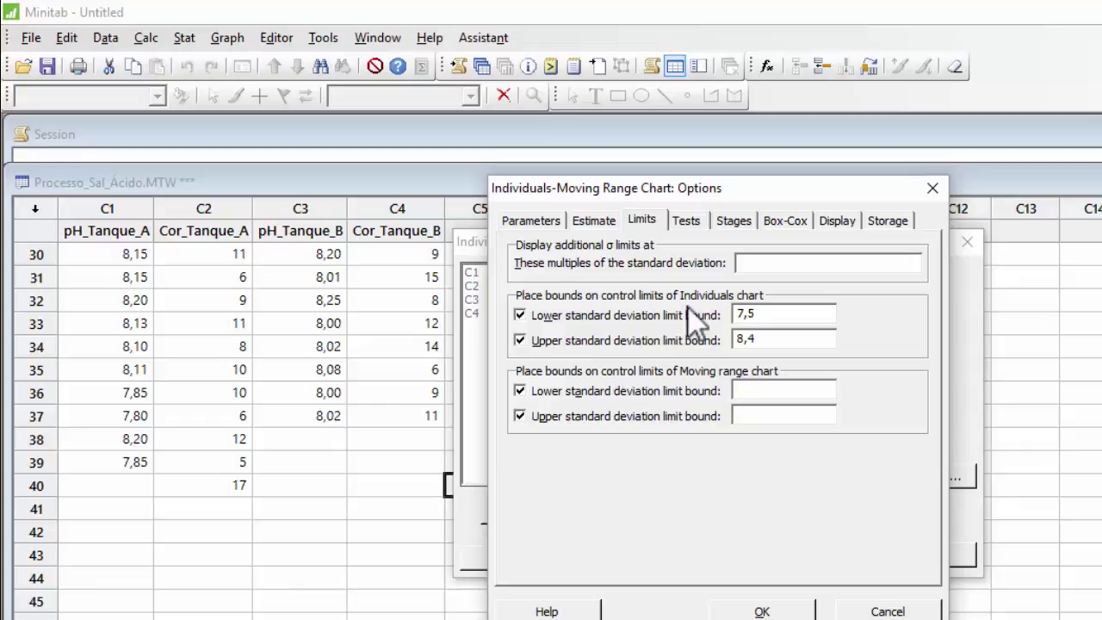
left_click(755, 392)
type("0")
left_click(745, 418)
type("0,5")
Step: Set the chart to perform all tests for special causes and accept the I-MR options
left_click(692, 220)
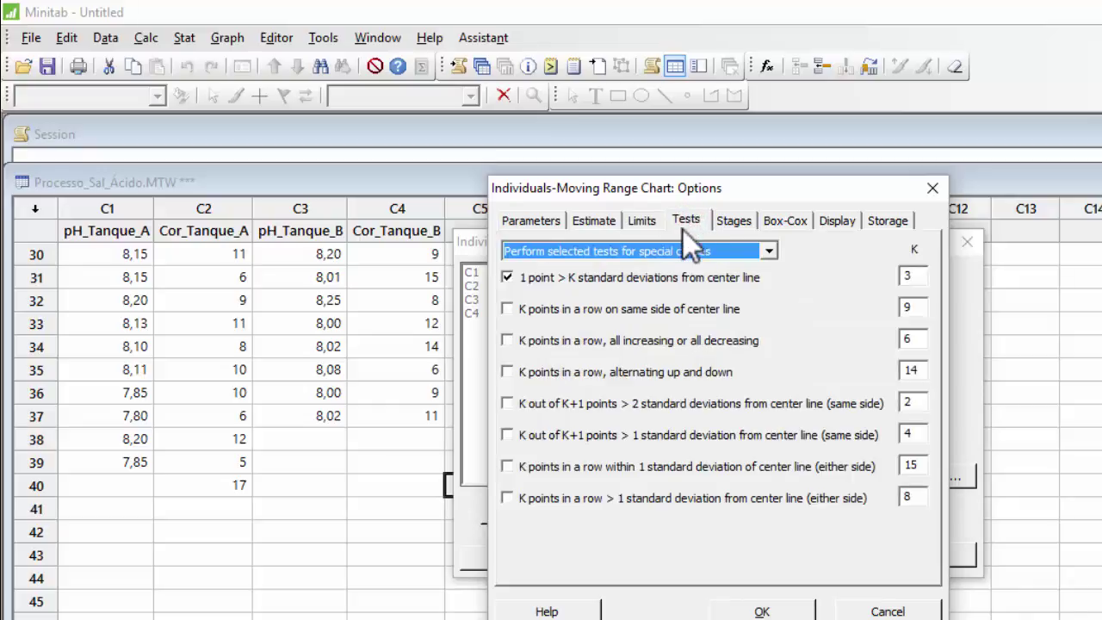
left_click(769, 252)
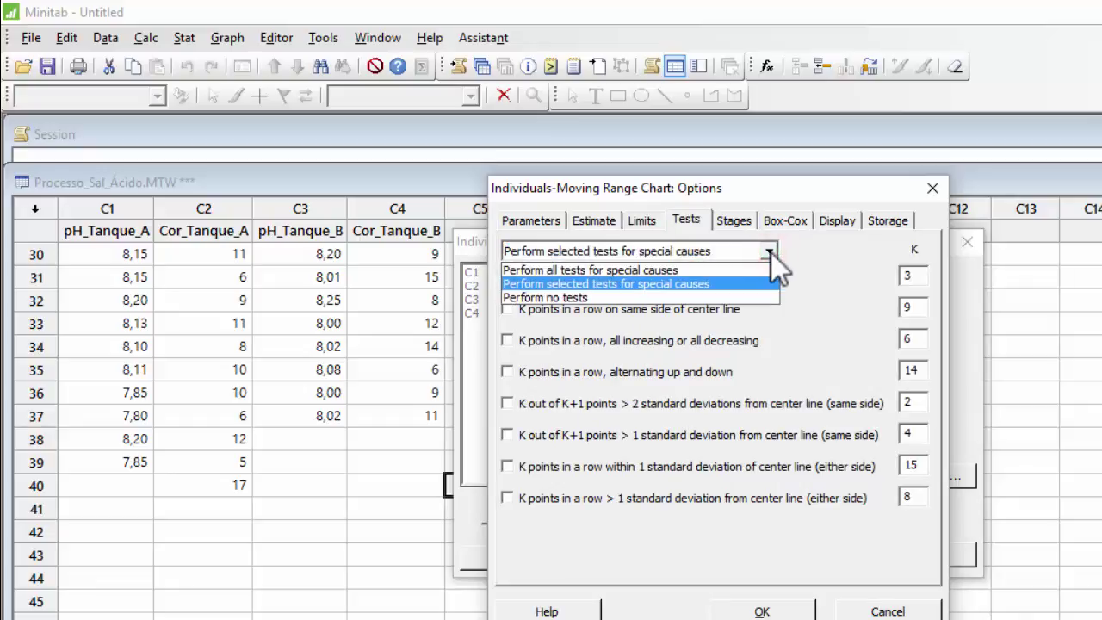
left_click(616, 270)
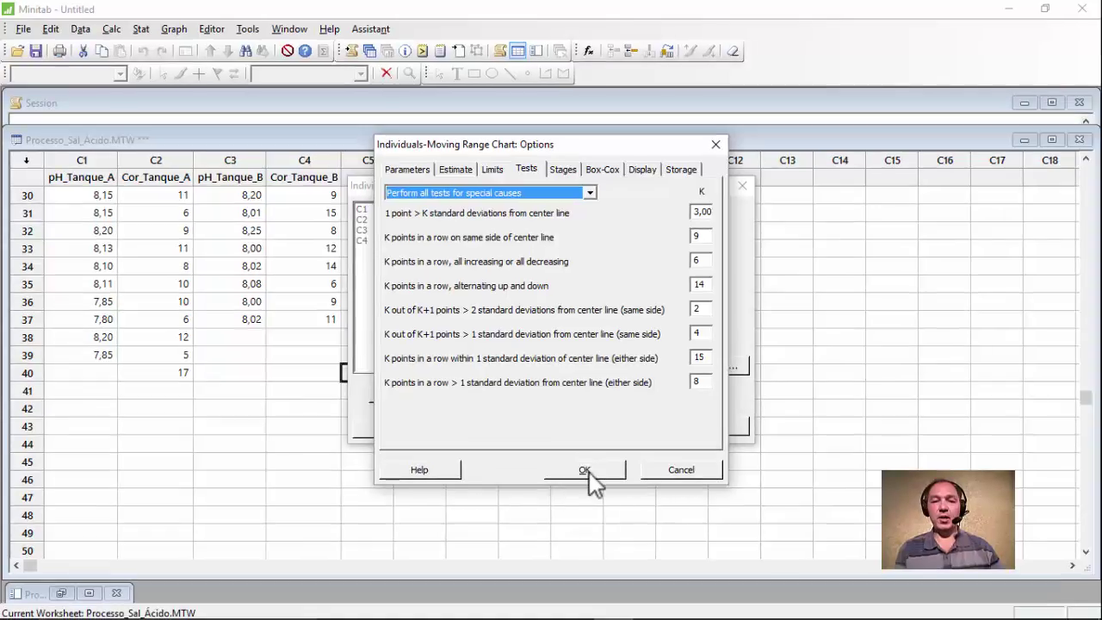
left_click(585, 470)
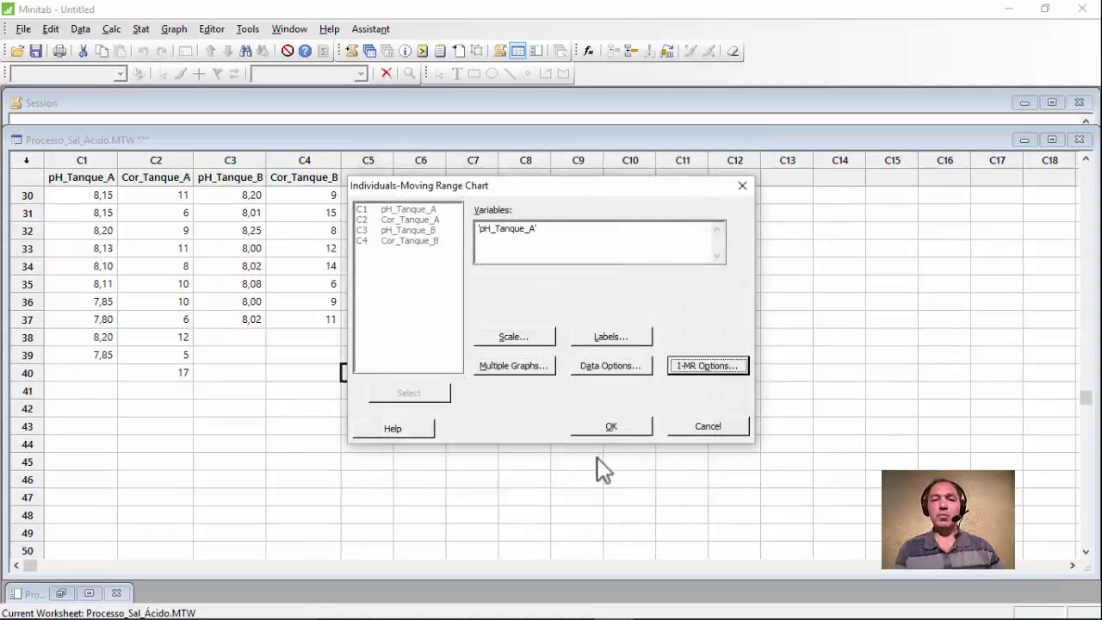
Step: Generate the I-MR chart of pH_Tanque_A and move its window to the middle of the workspace
left_click(611, 423)
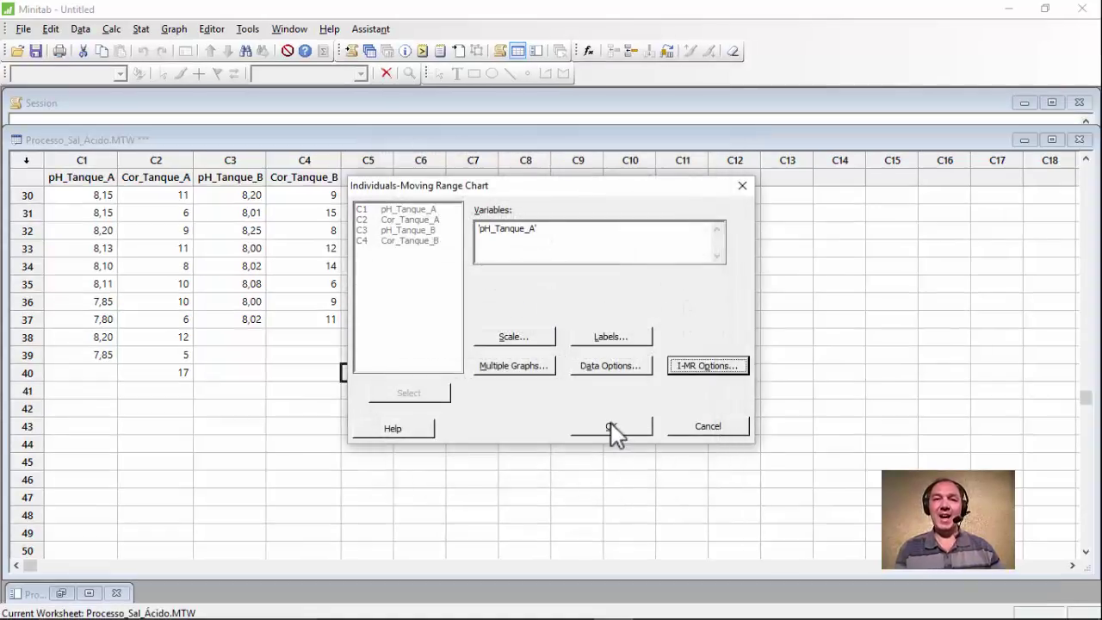
left_click(612, 425)
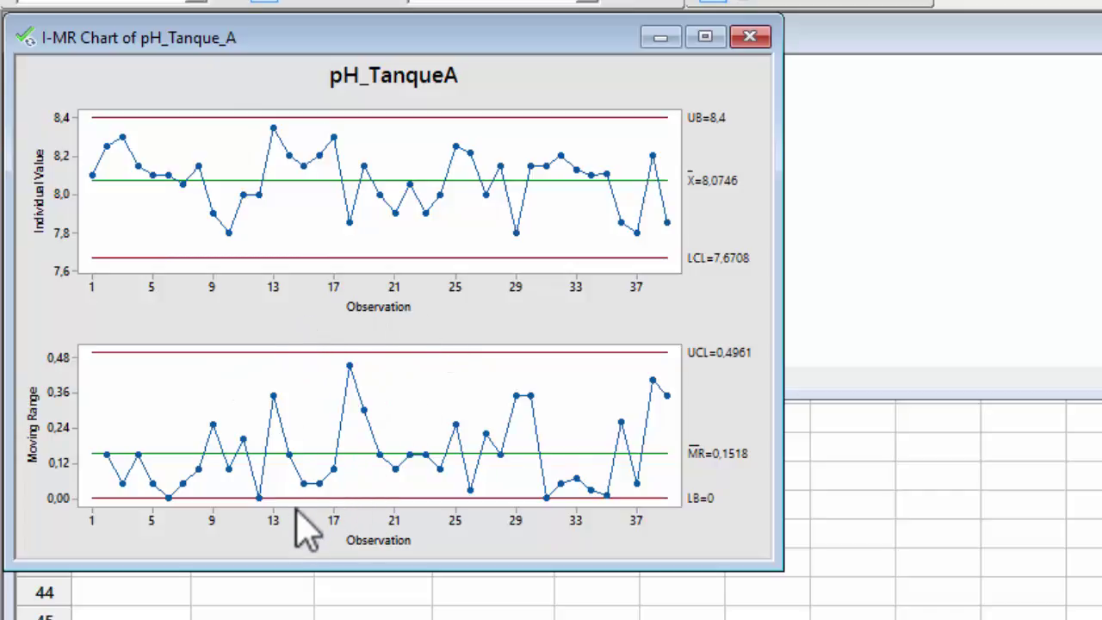
left_click_drag(269, 30, 851, 104)
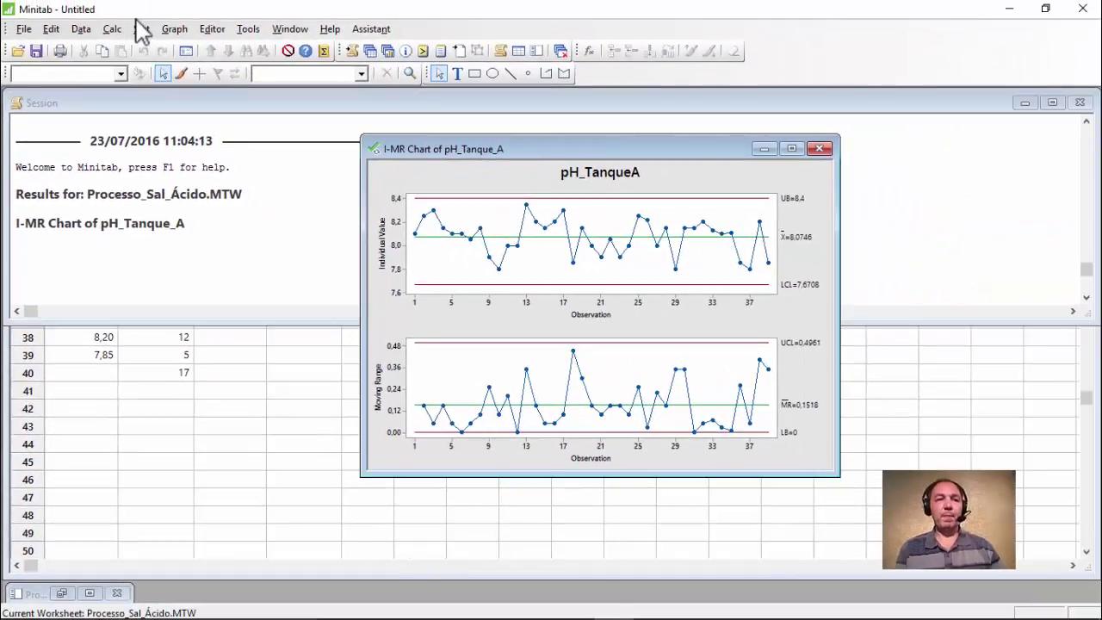
Step: Start another I-MR chart and replace its variable with pH_Tanque_B
left_click(141, 28)
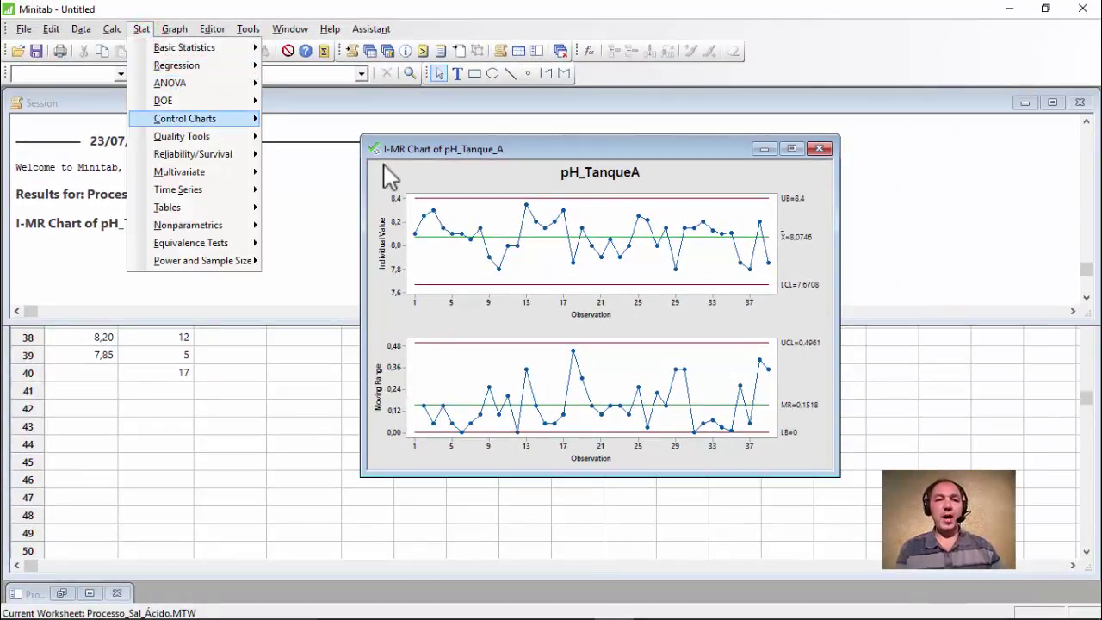
mouse_move(384, 163)
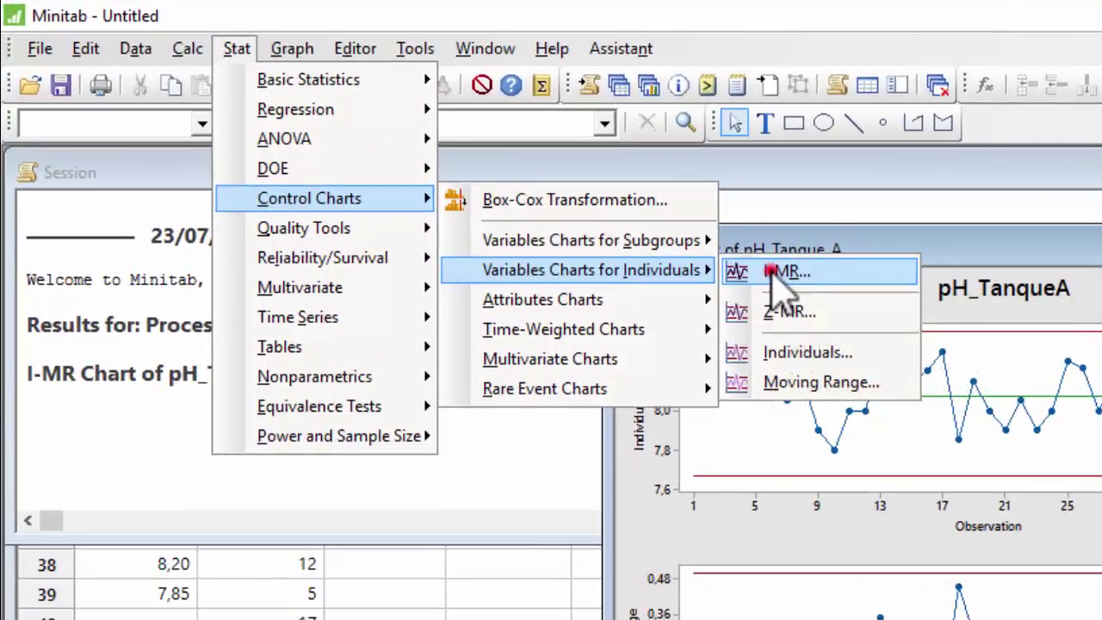
left_click(771, 268)
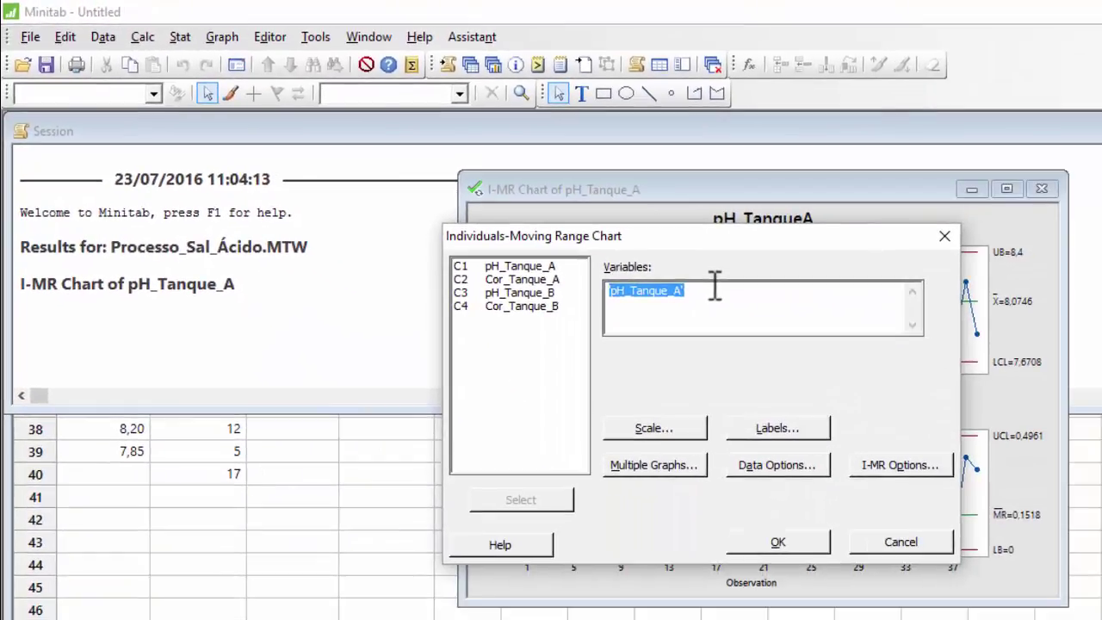
key("Delete")
left_click(521, 292)
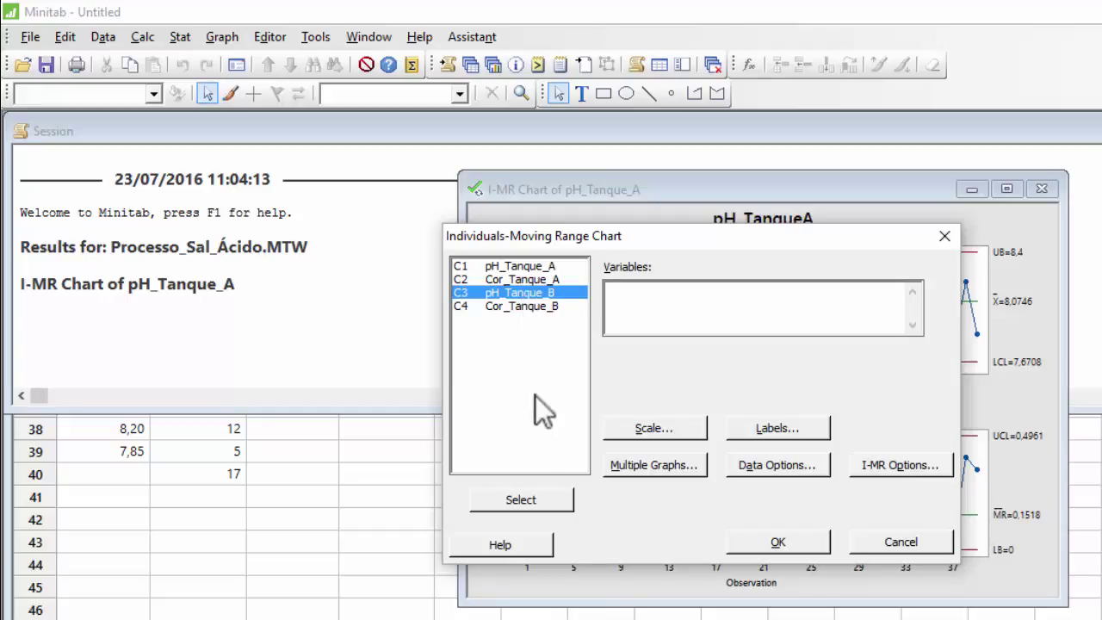
left_click(525, 500)
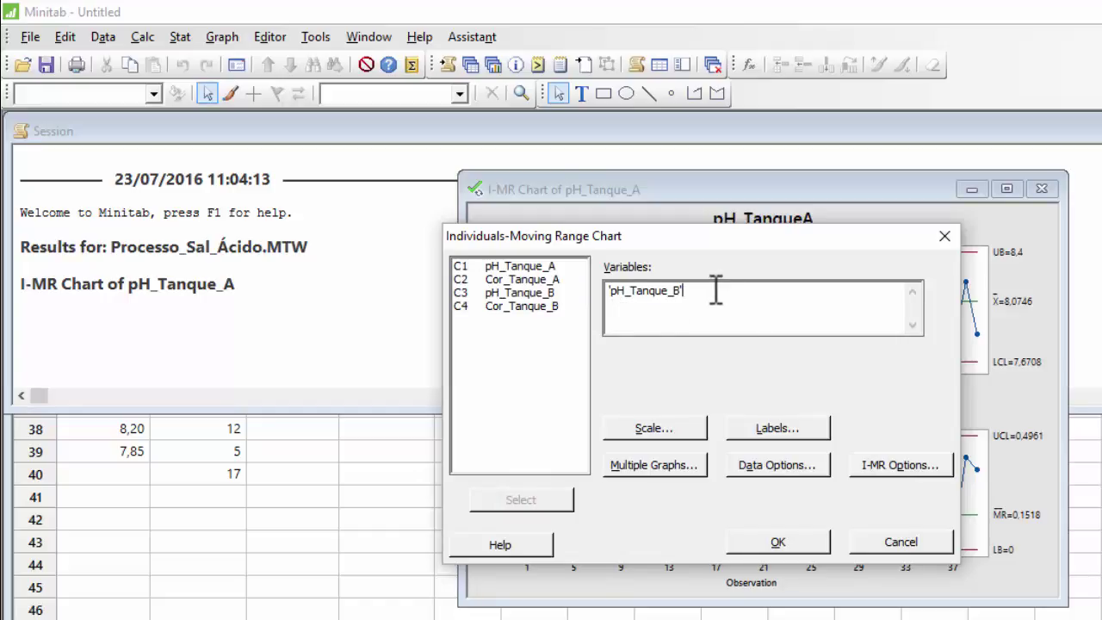
Step: Change the new chart's title label to pH_TanqueB
left_click(766, 434)
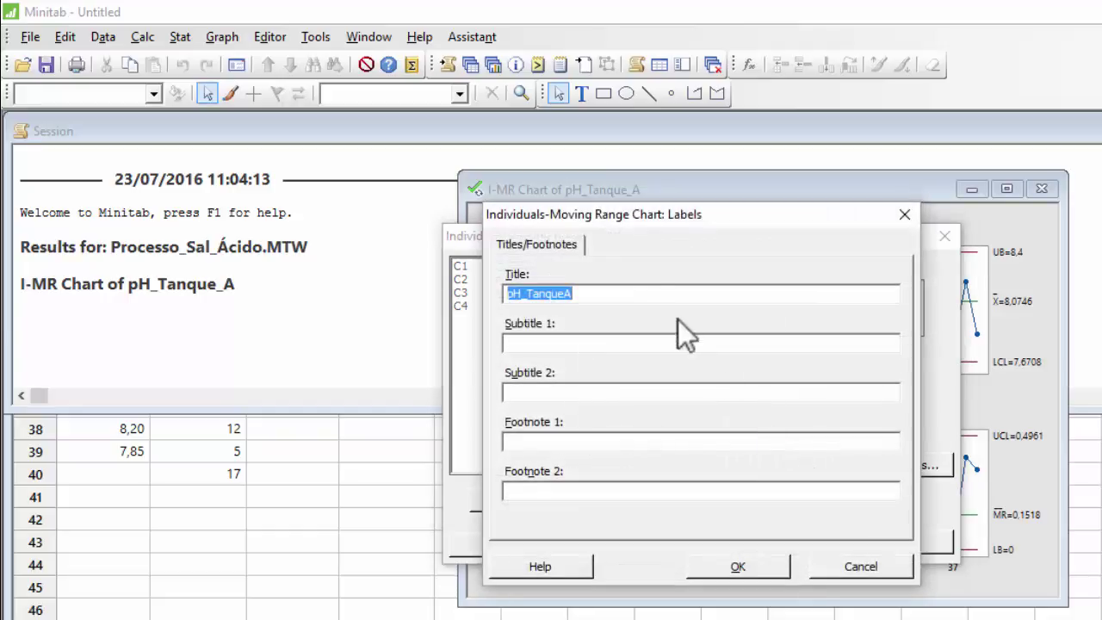
left_click(592, 293)
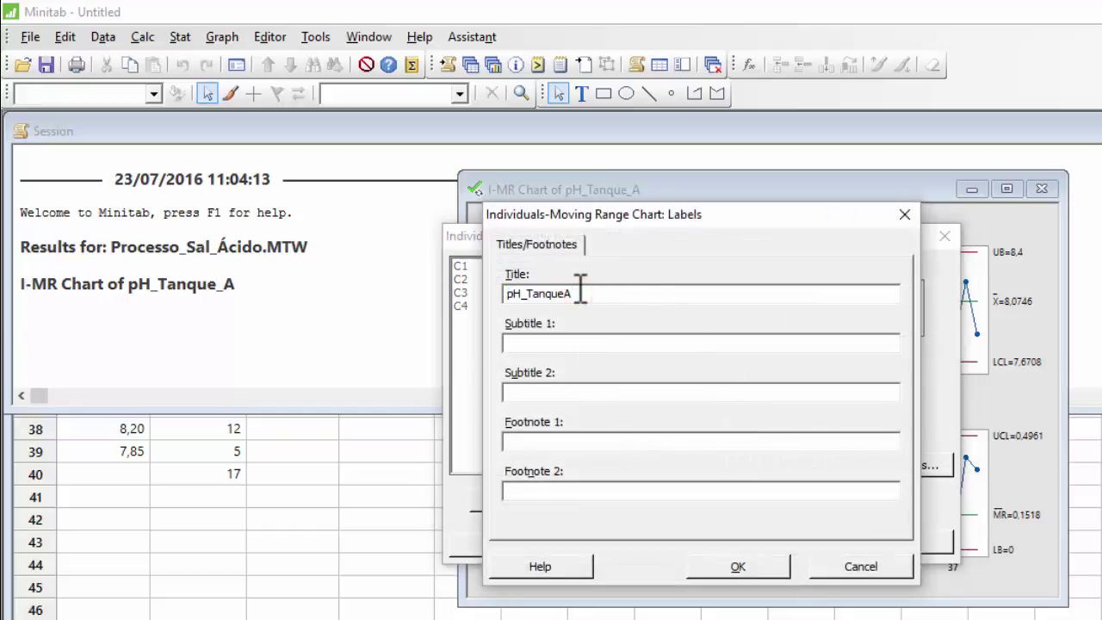
key("BackSpace")
type("B")
left_click(741, 574)
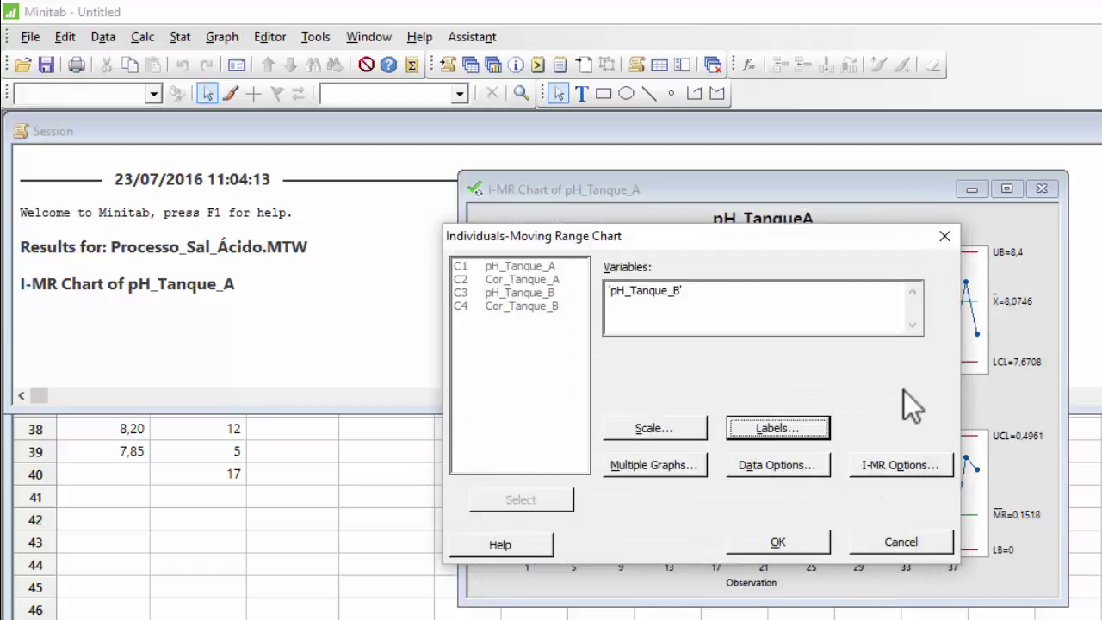
Step: In the I-MR options, bound the Individuals chart's control limits at 7,67 for the lower and 8,32 for the upper
left_click(901, 473)
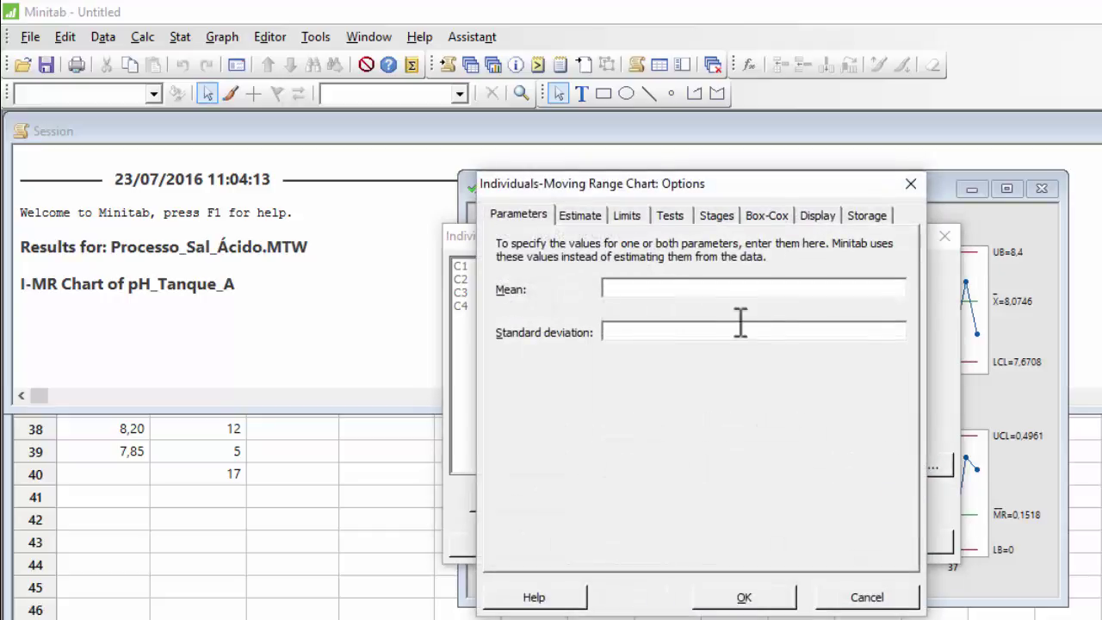
left_click(630, 215)
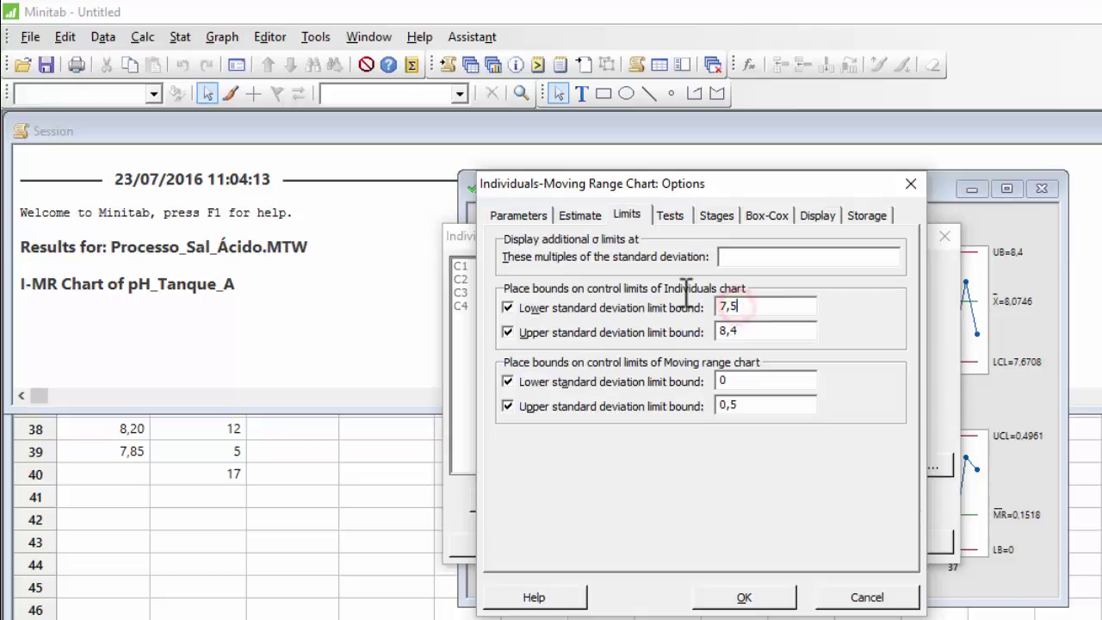
left_click_drag(740, 307, 687, 297)
key("BackSpace")
type("7,67")
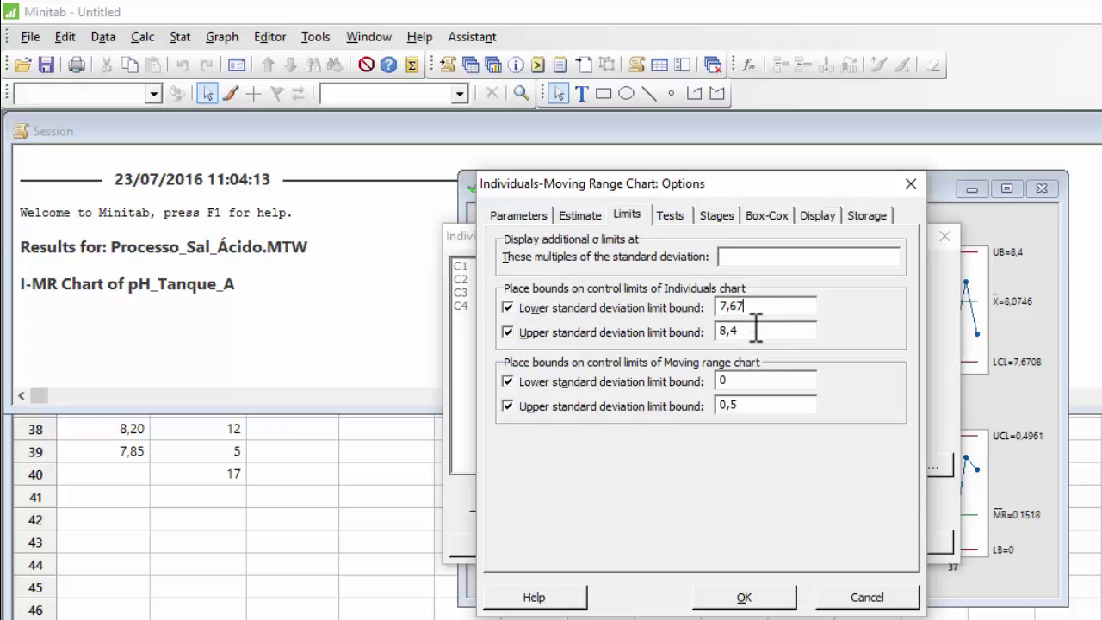
left_click_drag(758, 332, 657, 333)
key("BackSpace")
type("8,32")
Step: Set the upper standard deviation limit bound of the Moving range chart to 0,4
left_click(733, 407)
key("BackSpace")
type("4")
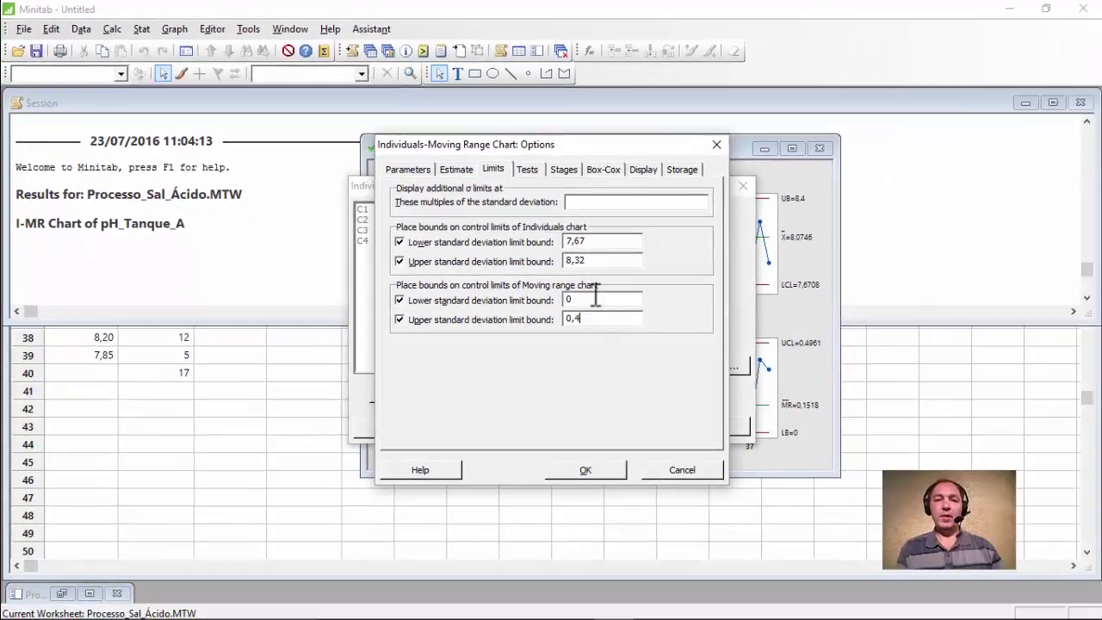
Step: Check that all tests for special causes are performed, accept the options and generate the I-MR chart of pH_Tanque_B
left_click(528, 169)
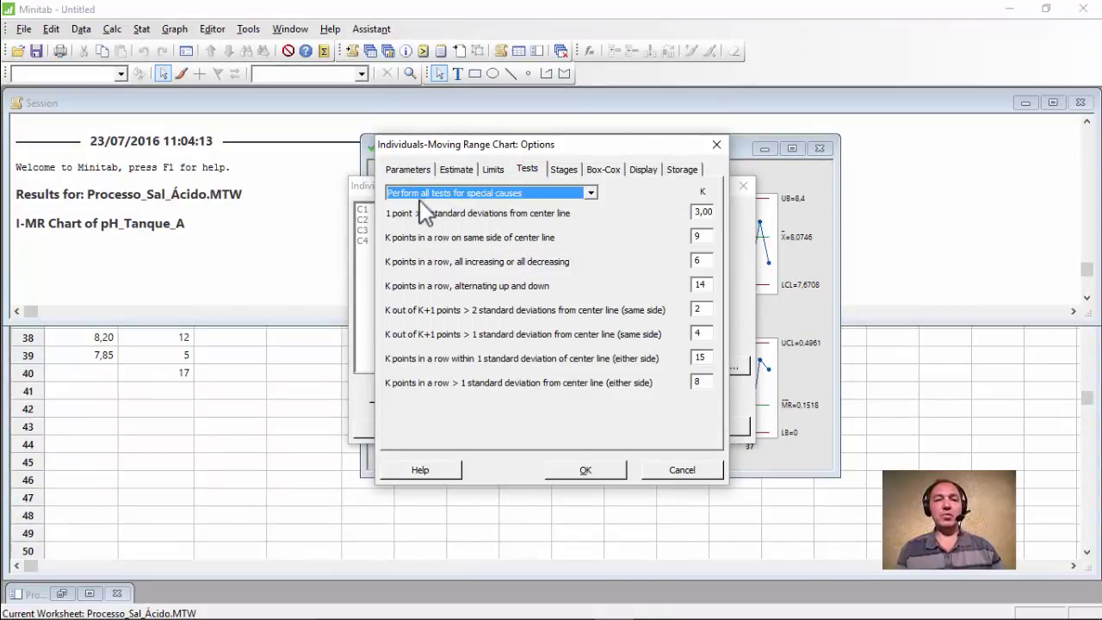
left_click(593, 475)
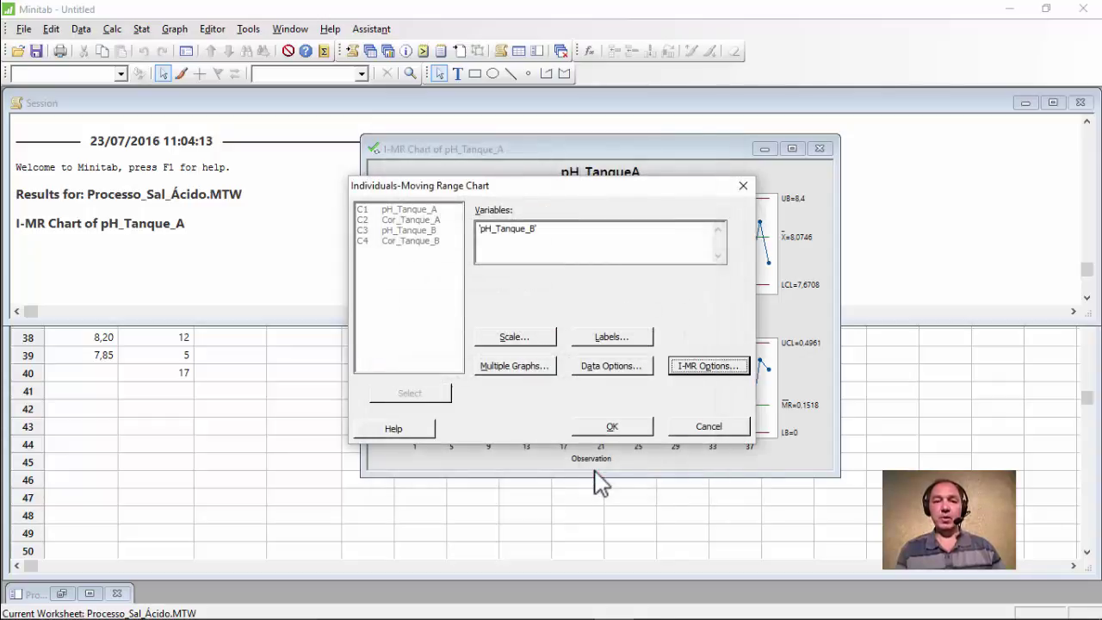
left_click(611, 427)
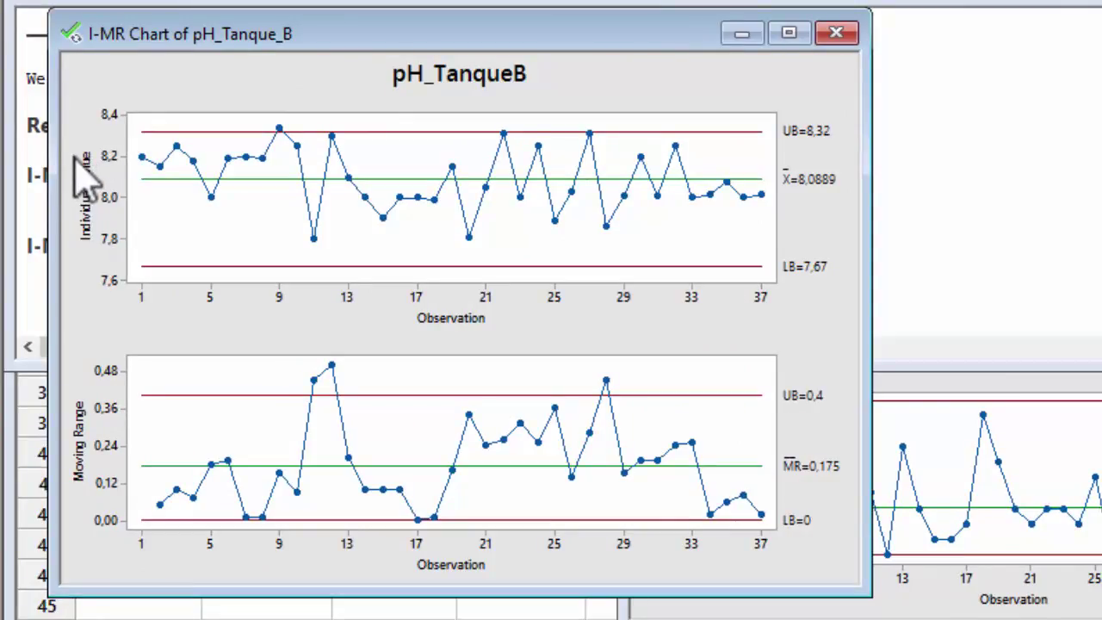
left_click(279, 129)
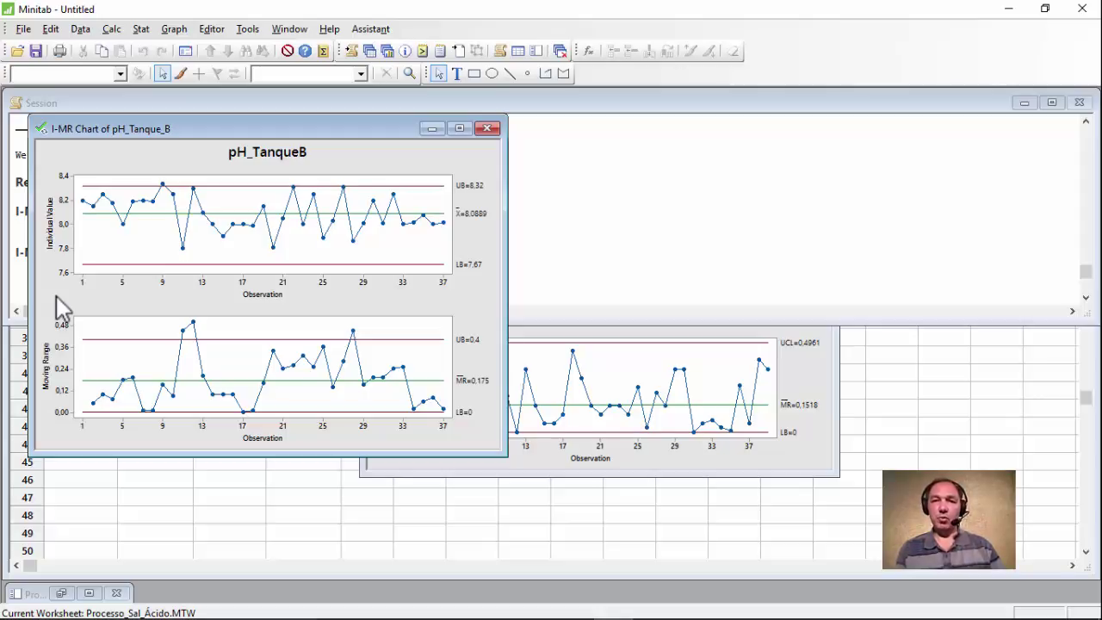
Step: Start another I-MR chart of pH_Tanque_B and change its title label to pH_TanqueB2
left_click(138, 29)
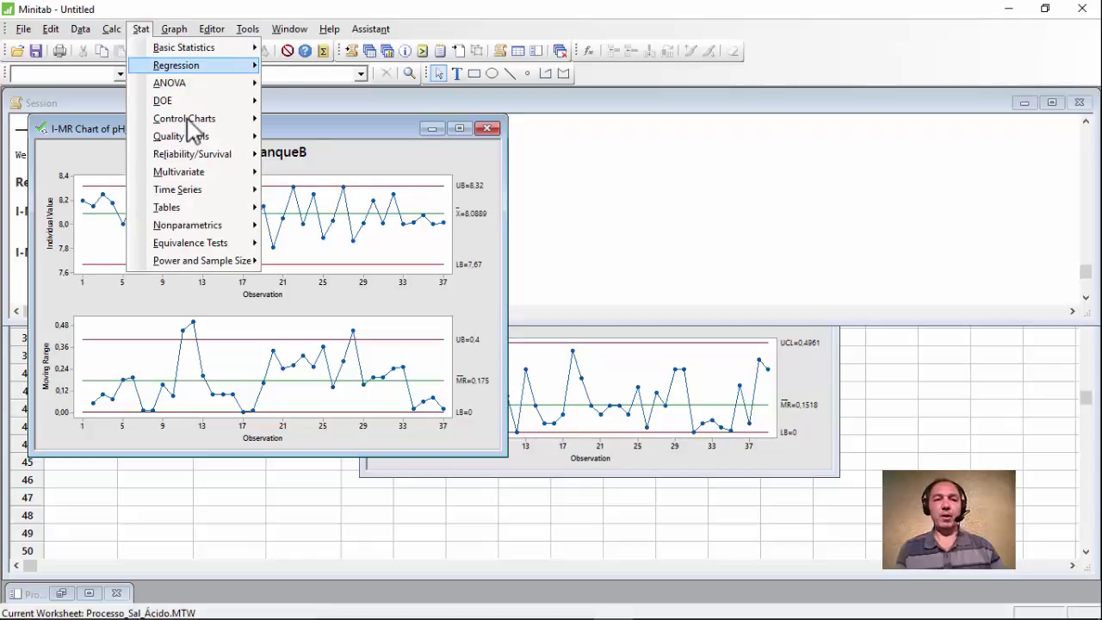
mouse_move(194, 129)
mouse_move(379, 170)
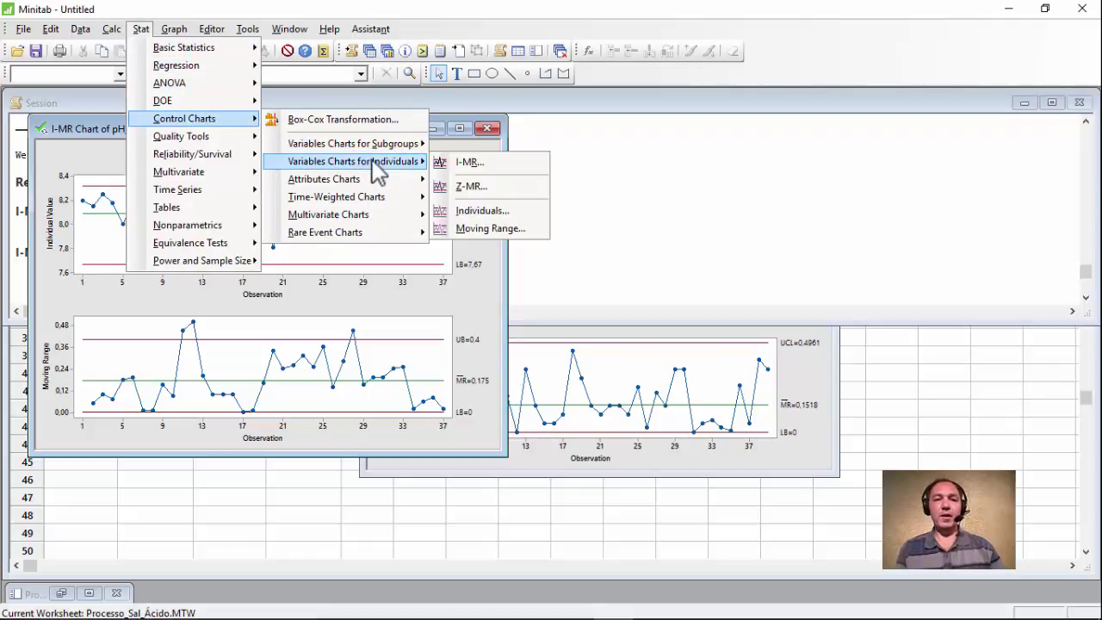
left_click(456, 163)
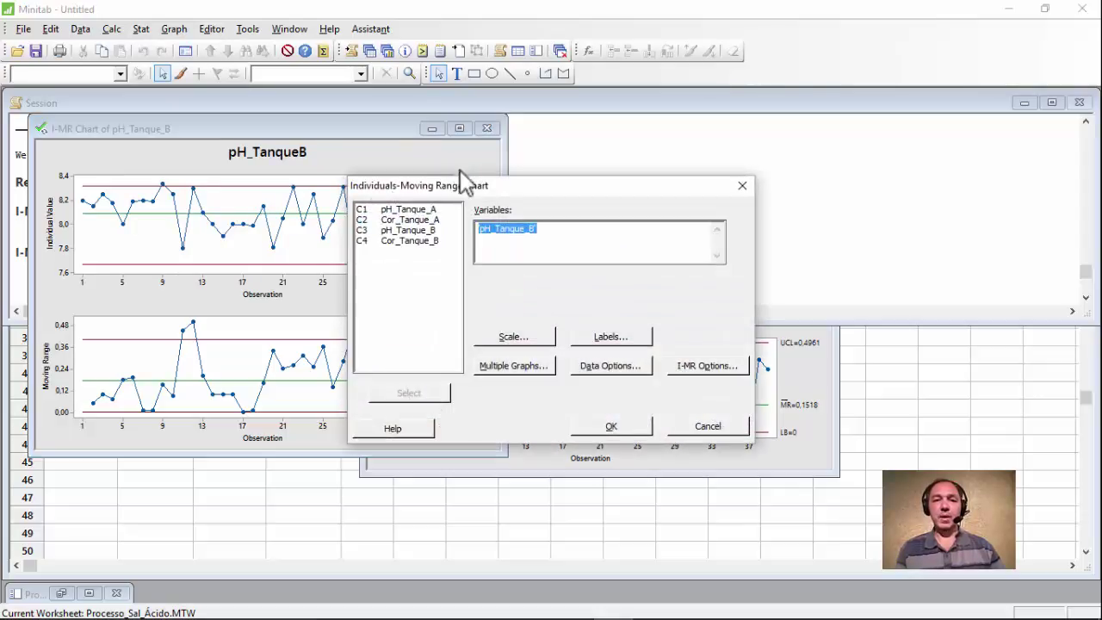
left_click(597, 337)
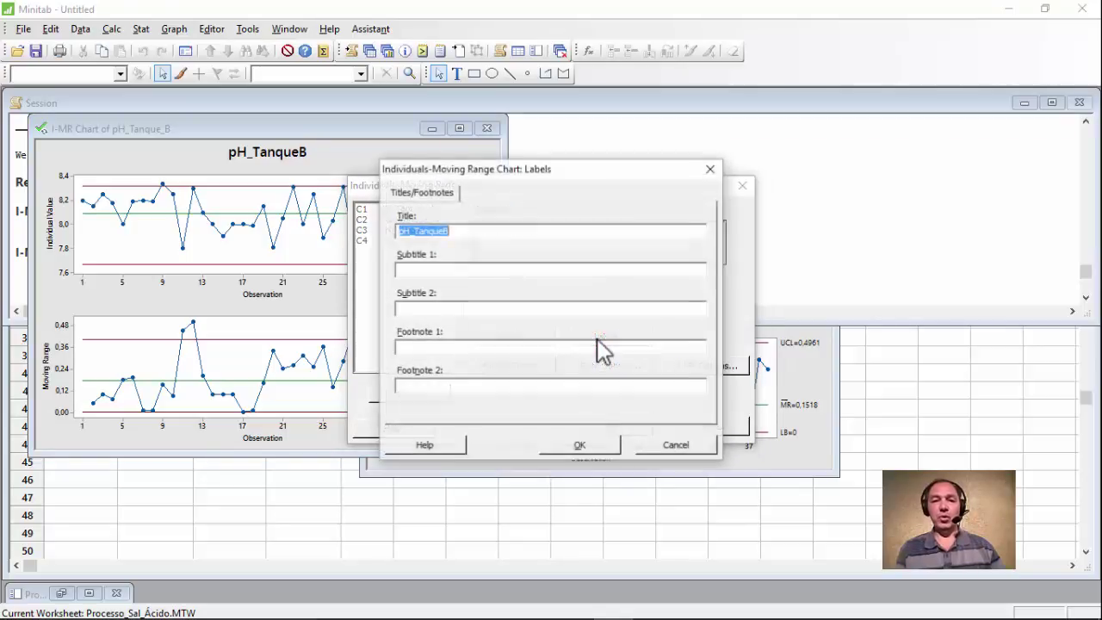
left_click(455, 230)
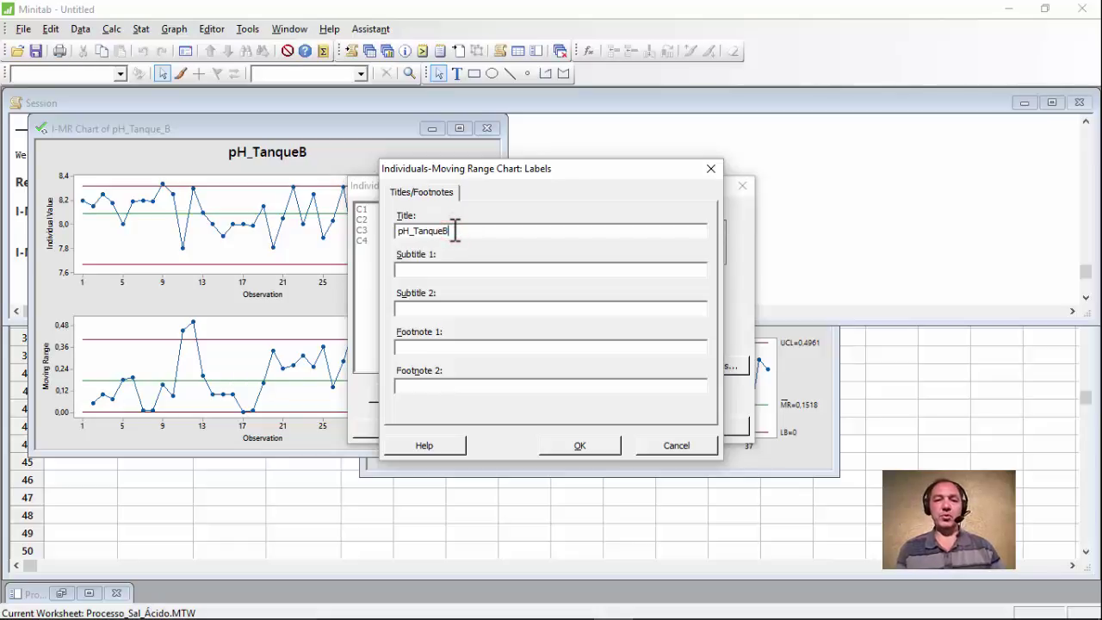
type("2")
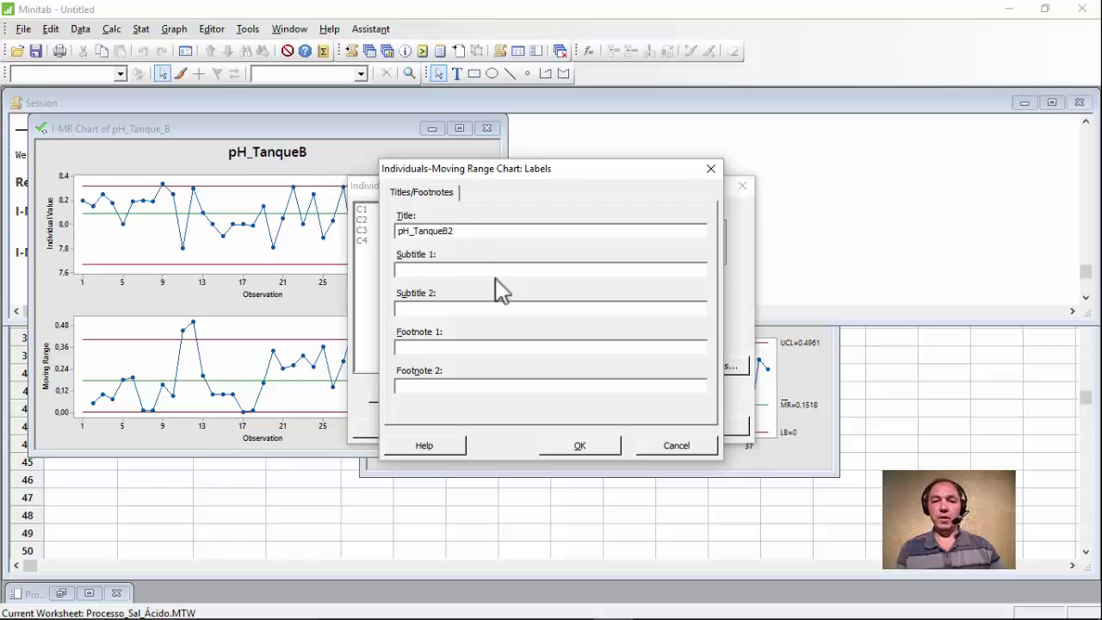
left_click(577, 446)
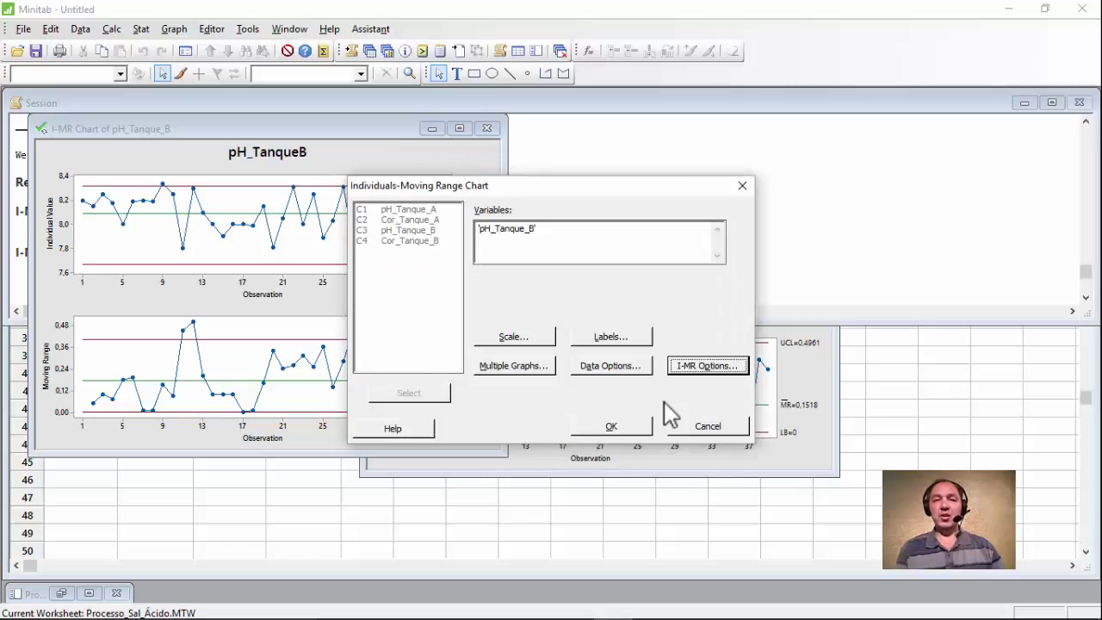
Step: Disable the lower and upper control limit bounds for both the Individuals and the Moving range charts
left_click(715, 371)
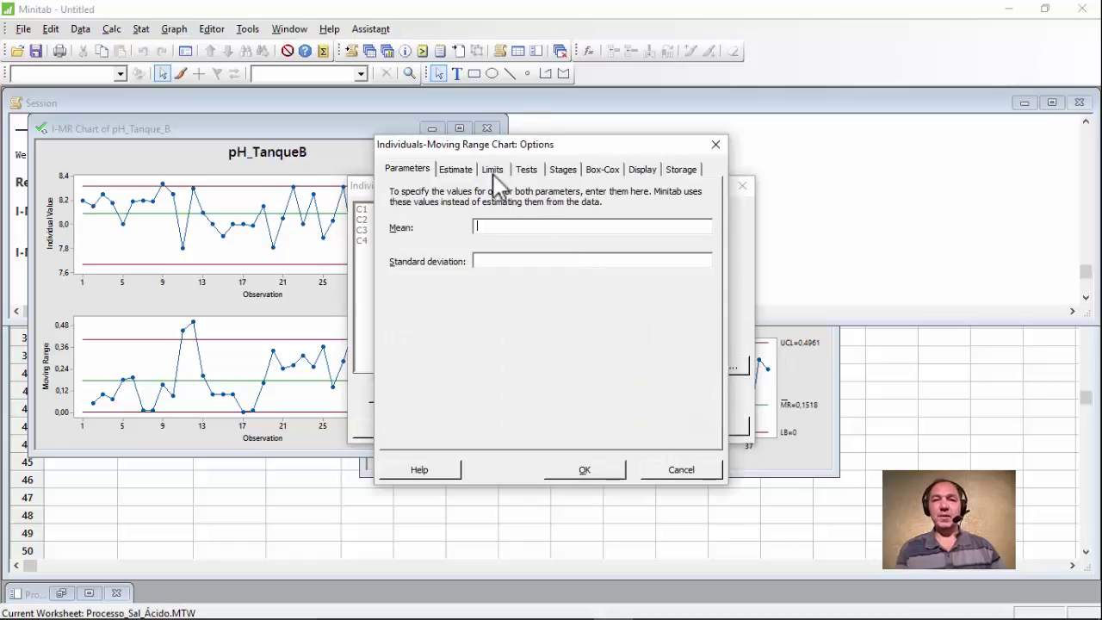
left_click(492, 170)
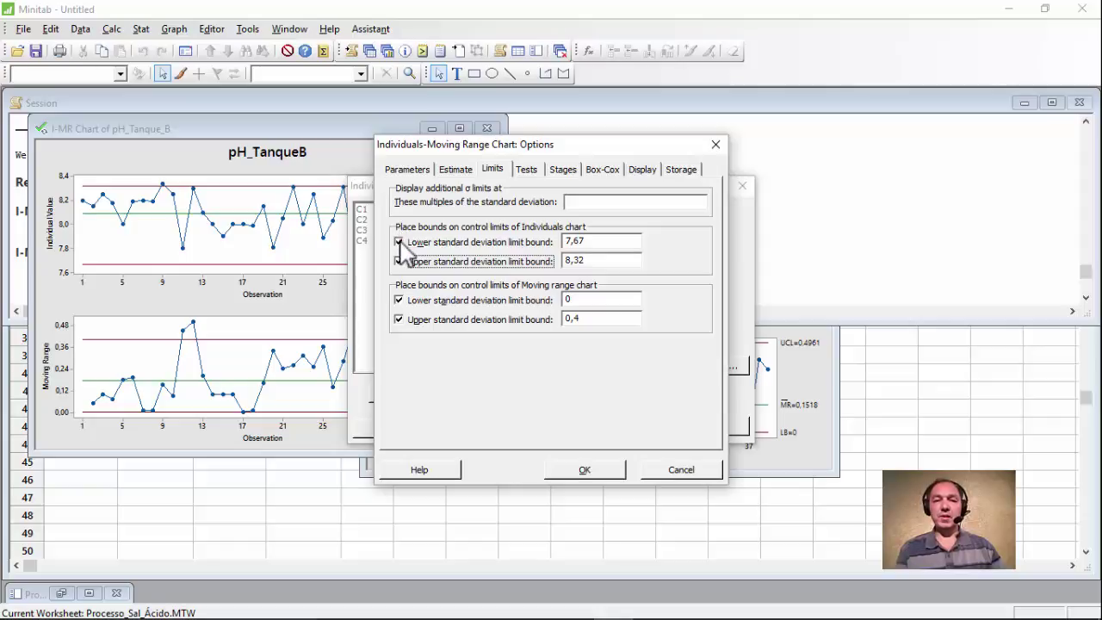
left_click(399, 242)
left_click(399, 260)
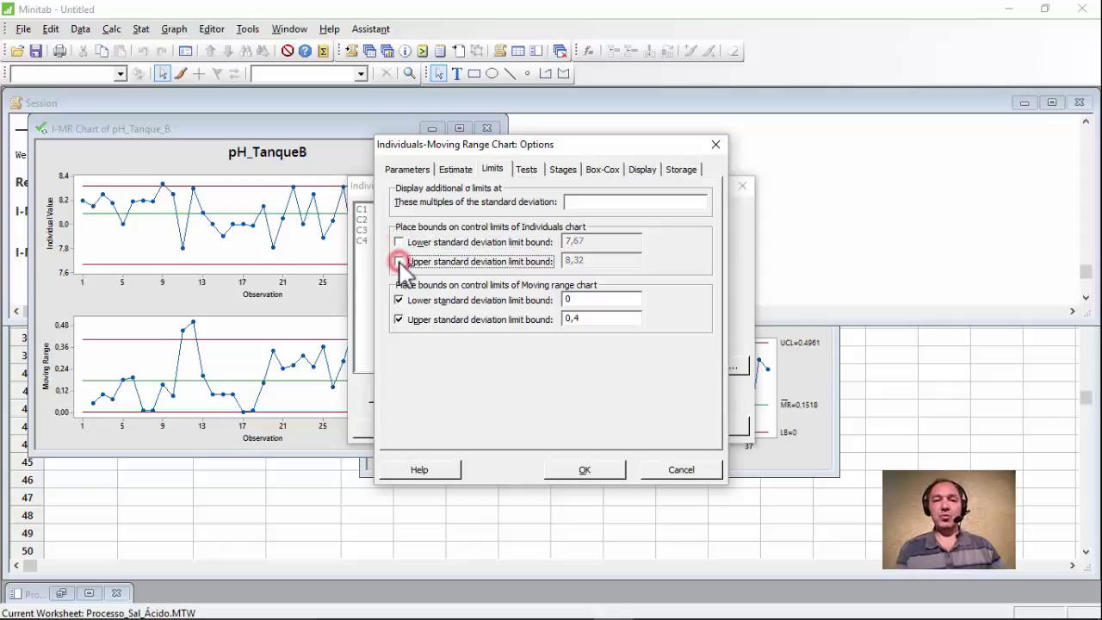
left_click(398, 300)
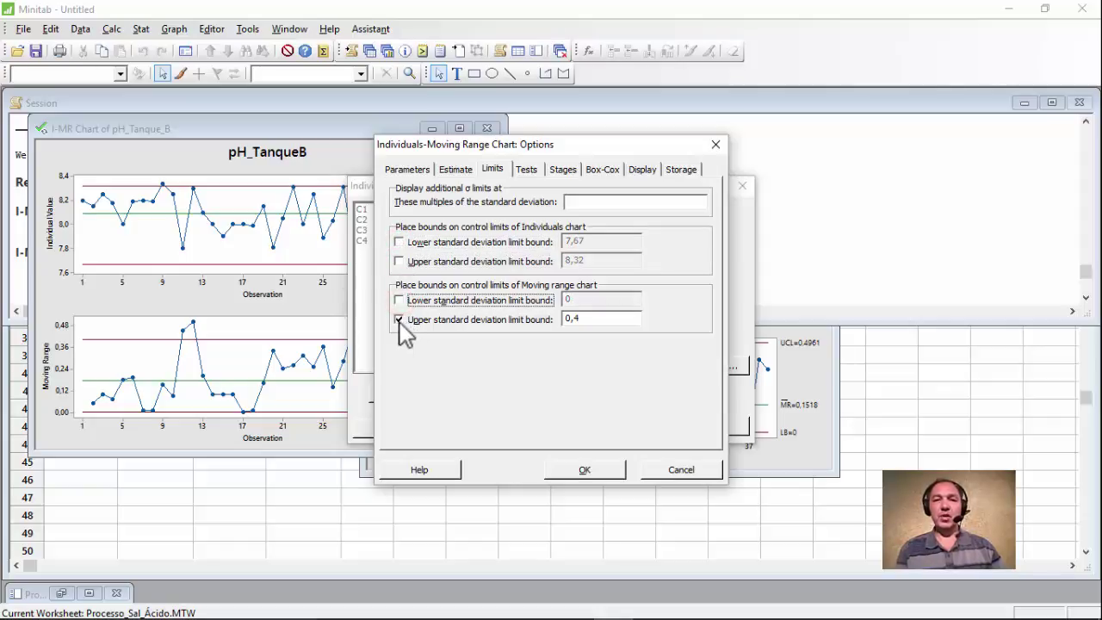
left_click(399, 319)
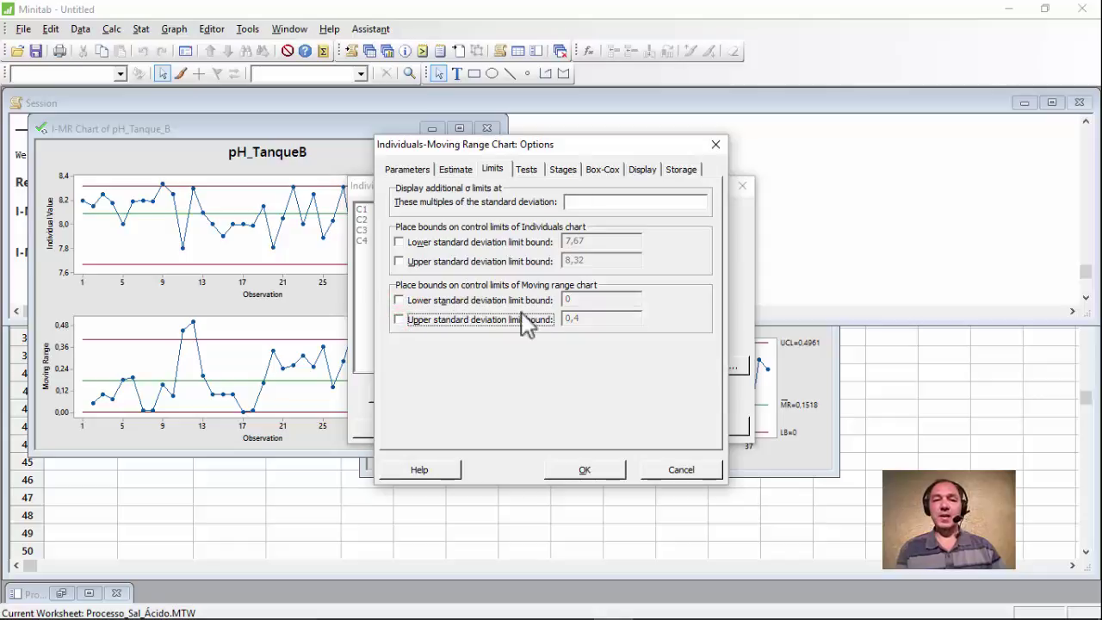
Step: Generate the pH_TanqueB2 chart with all special-cause tests and move its window to the middle of the workspace
left_click(527, 170)
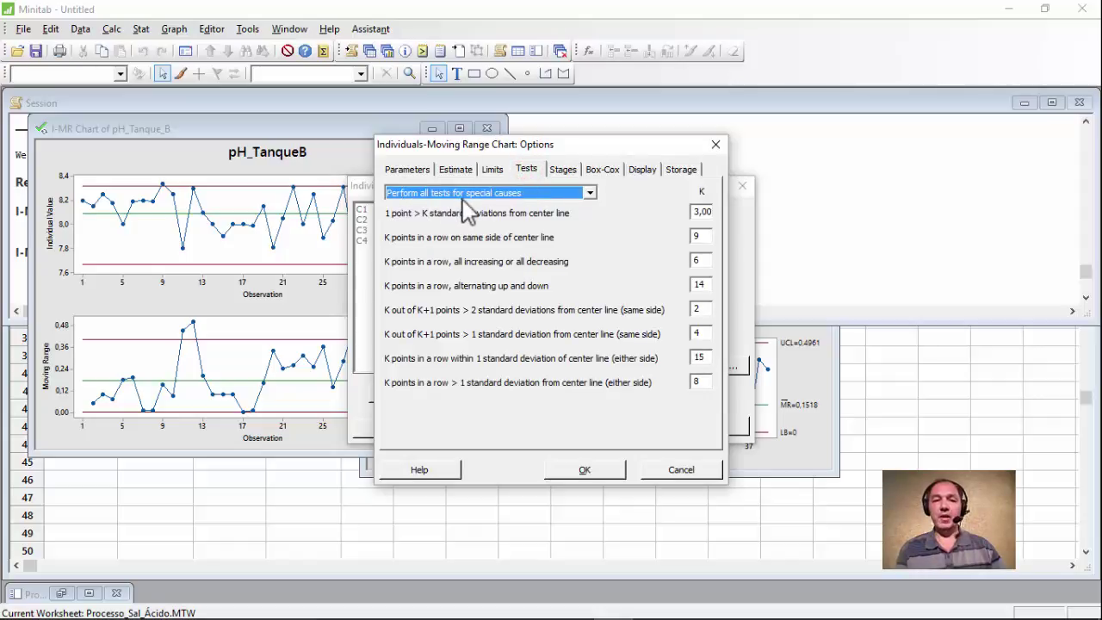
left_click(602, 472)
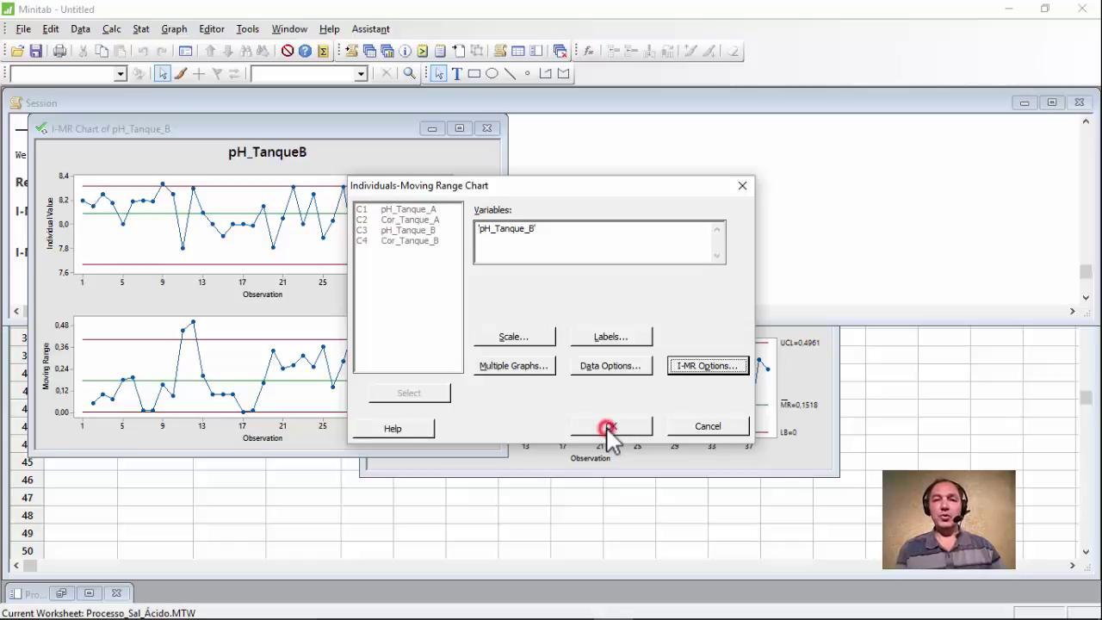
left_click(608, 426)
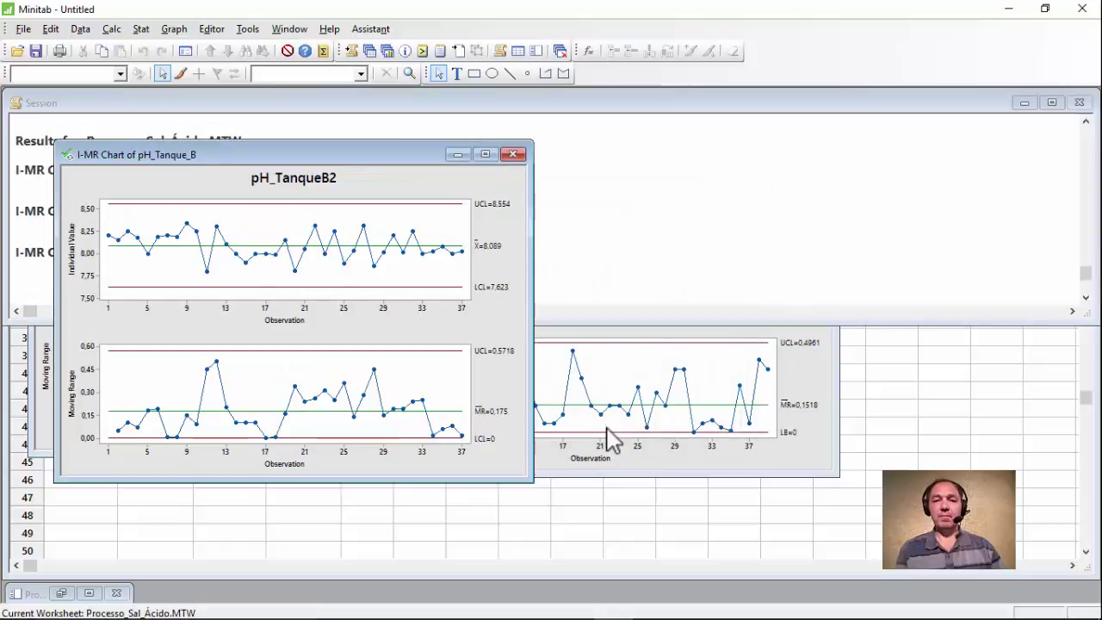
left_click(361, 144)
left_click_drag(406, 139, 647, 131)
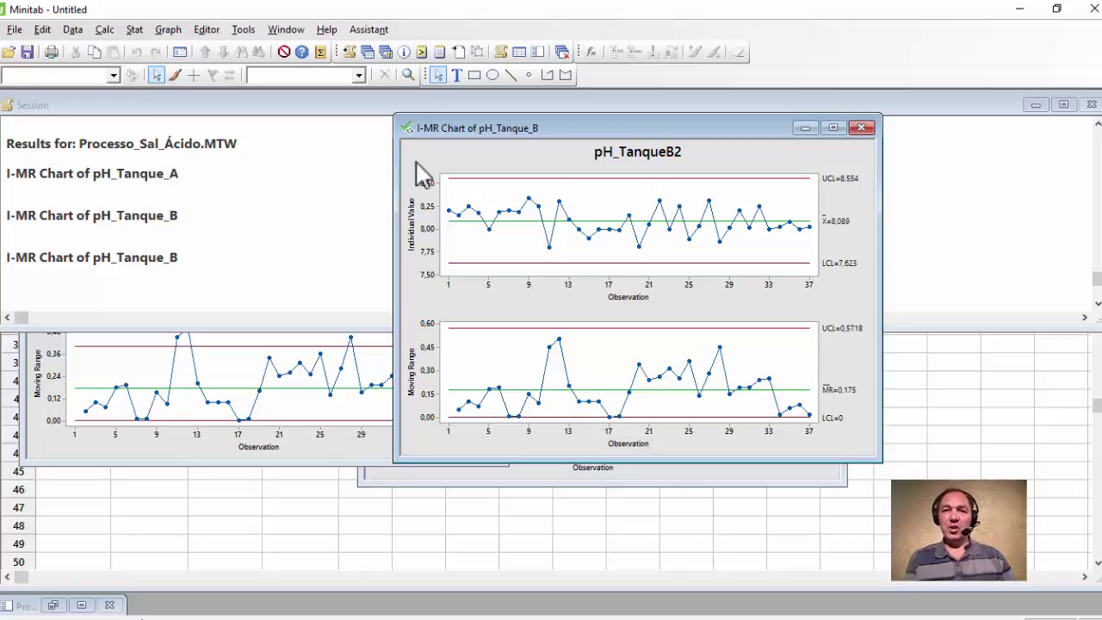
Step: Start a graph layout with the Layout Tool and move the pH_TanqueB2 chart to the lower-right cell of the 2 by 2 grid
left_click(203, 28)
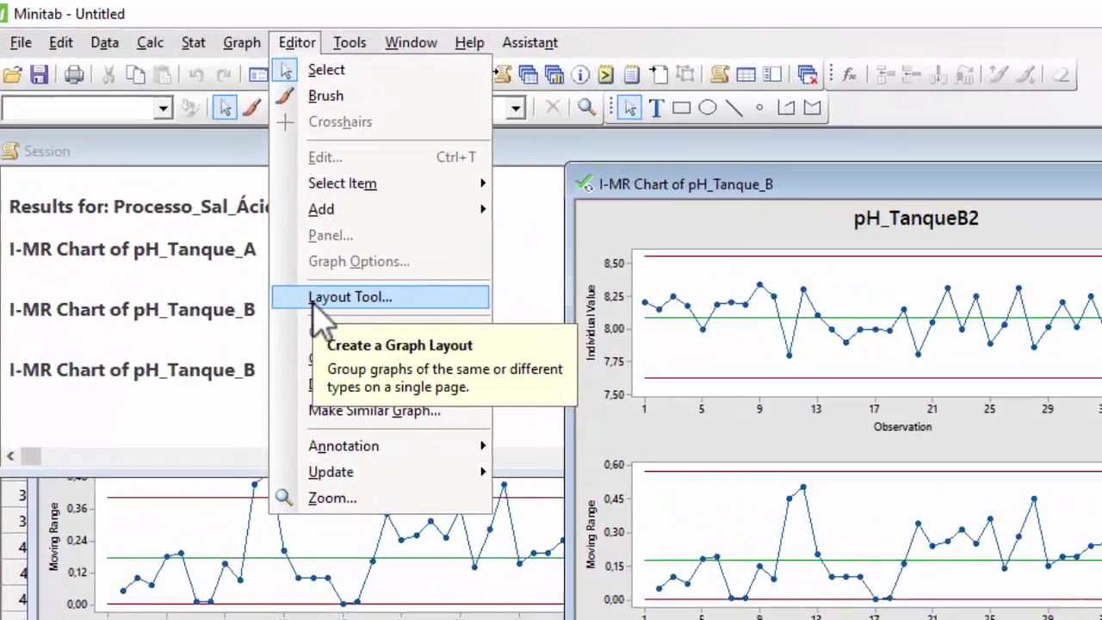
left_click(248, 237)
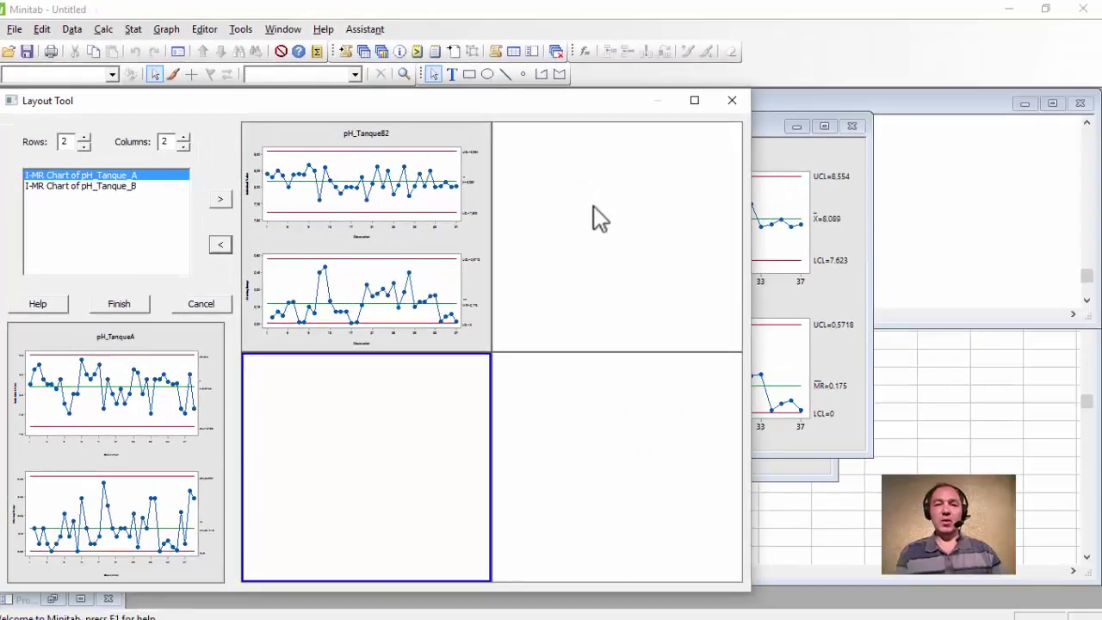
left_click(362, 177)
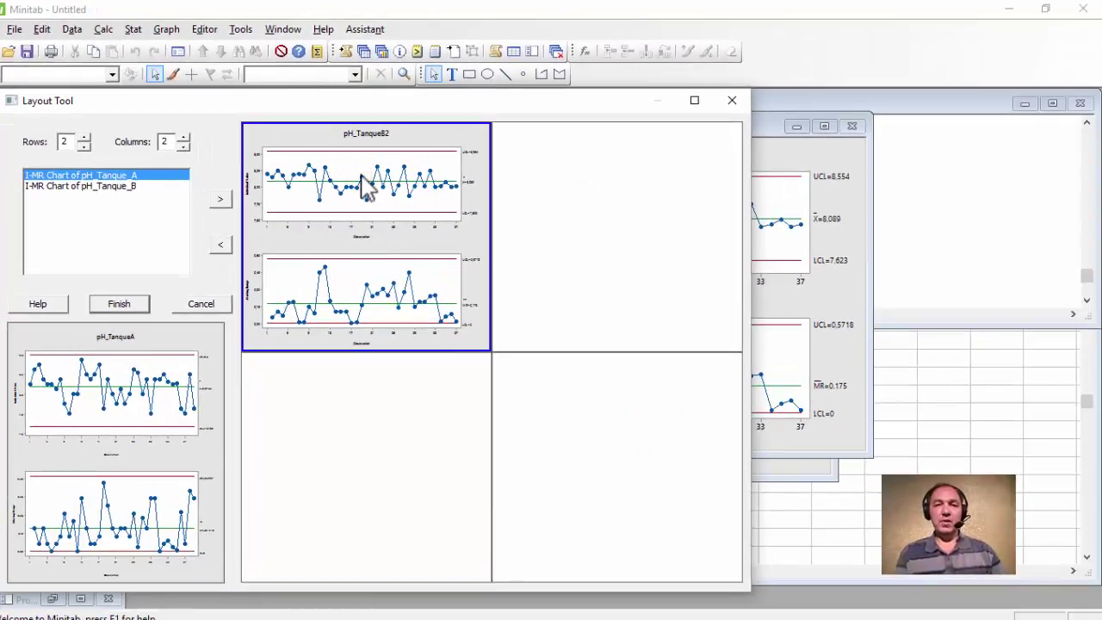
left_click_drag(364, 182, 607, 422)
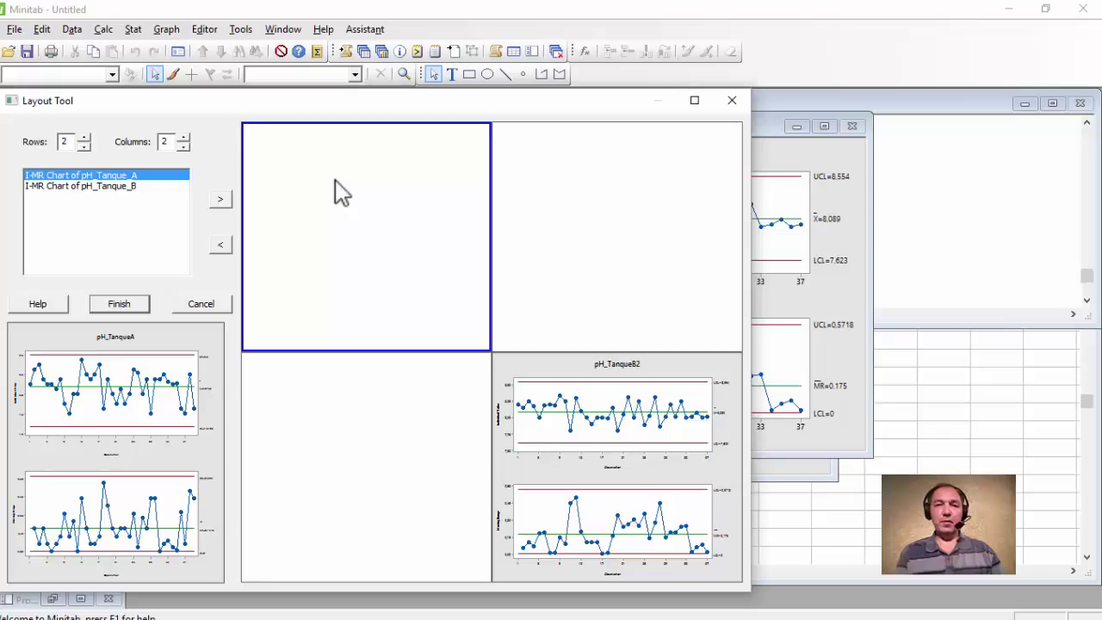
Step: Place the I-MR chart of pH_Tanque_A in the upper-left cell of the layout
left_click(552, 189)
left_click(392, 471)
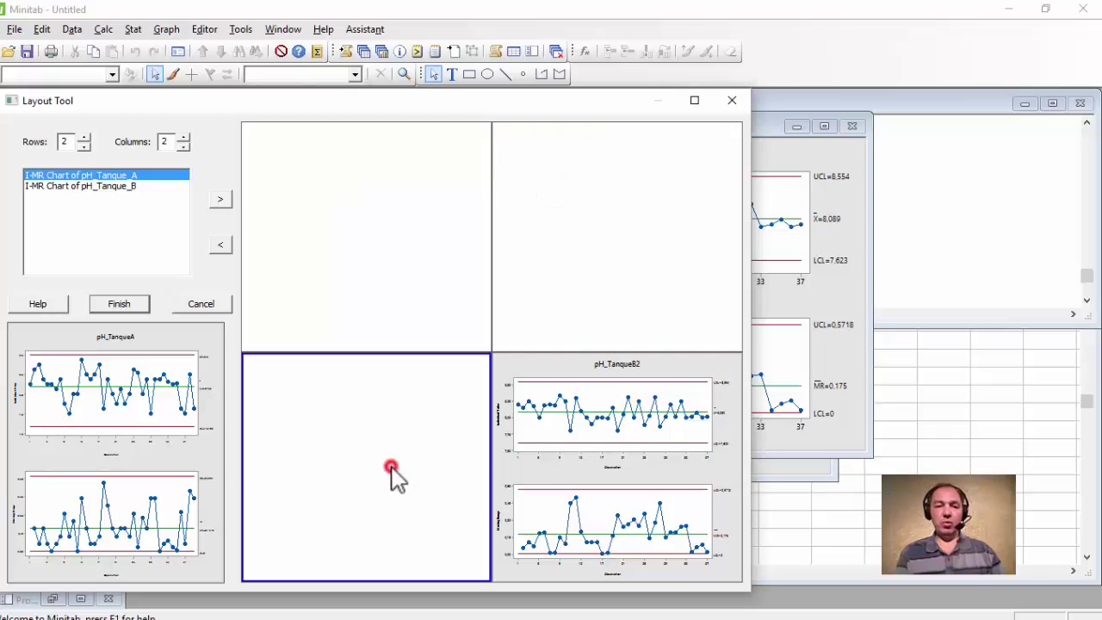
left_click(361, 262)
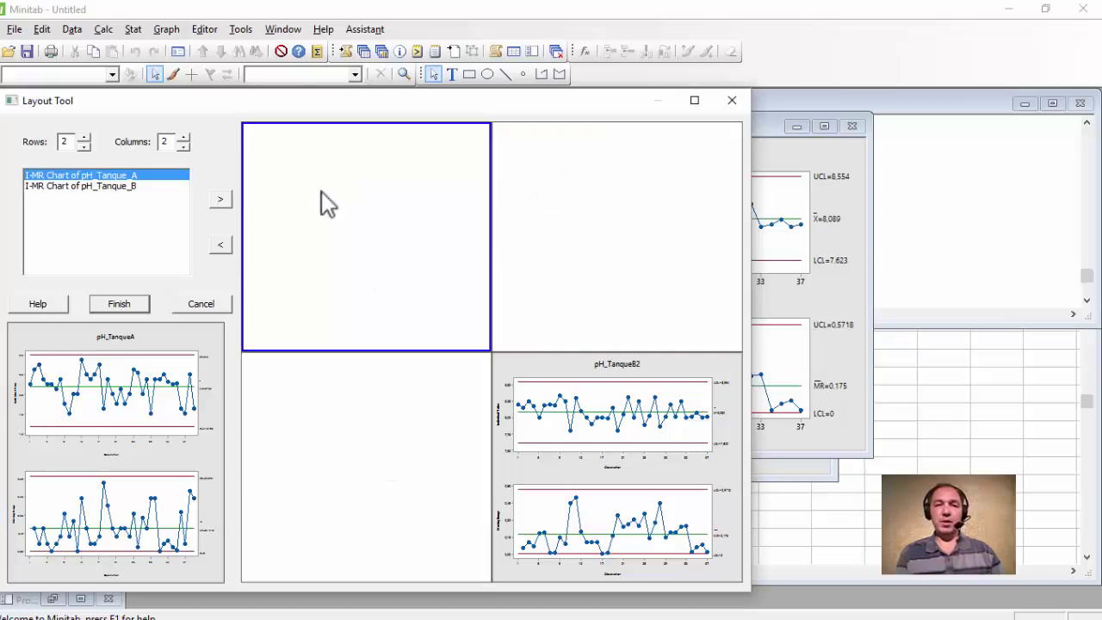
left_click(221, 201)
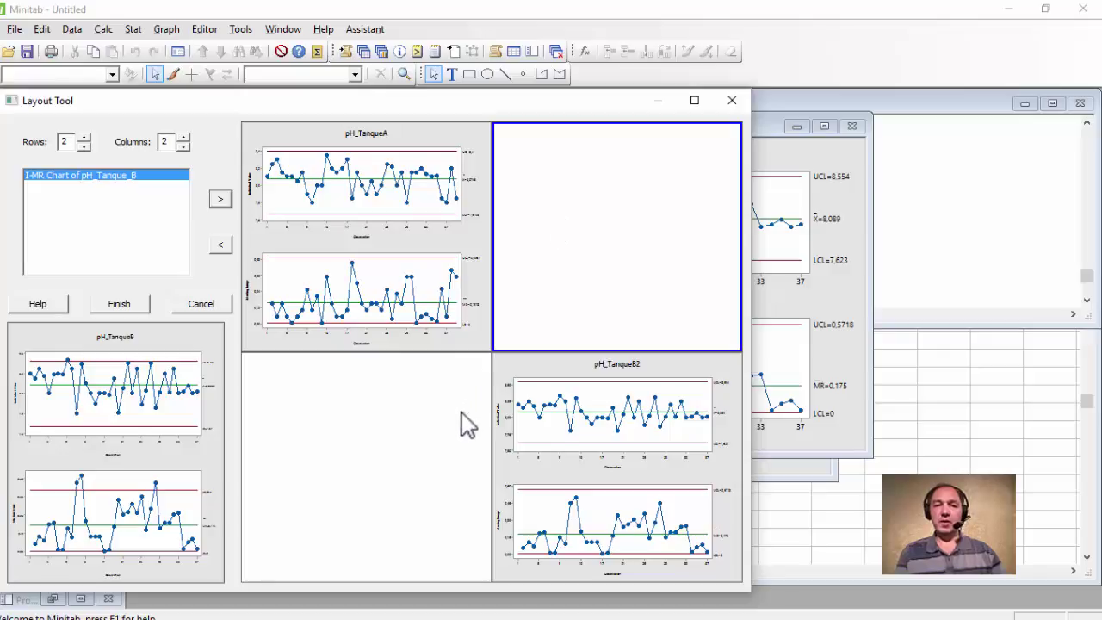
Step: Place the remaining I-MR chart of pH_Tanque_B in the lower-left cell and finish the layout
left_click(398, 438)
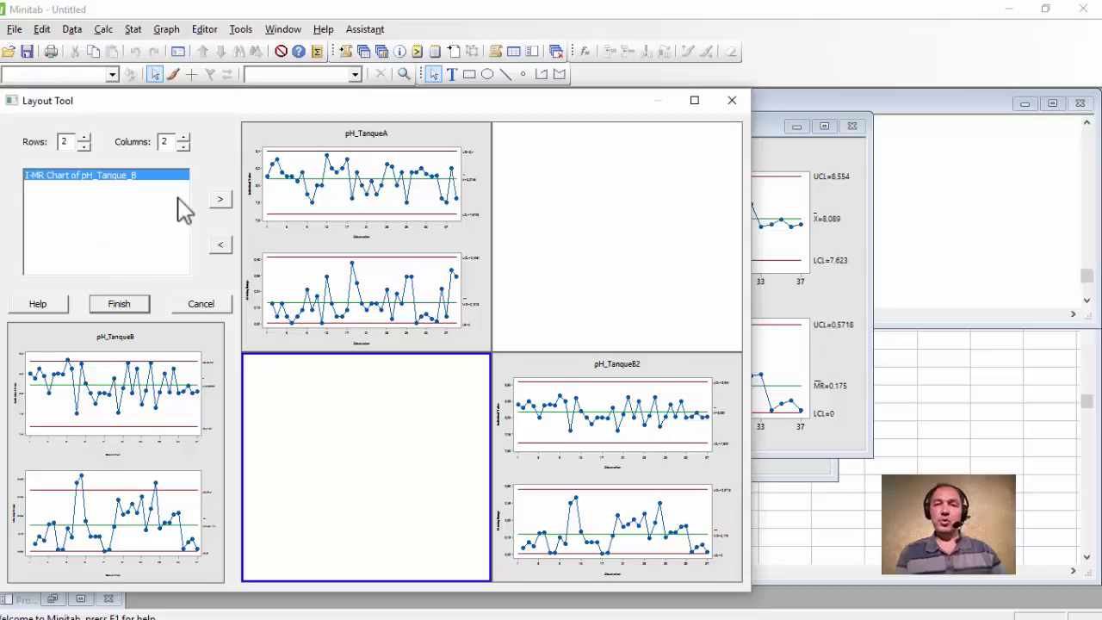
left_click(220, 199)
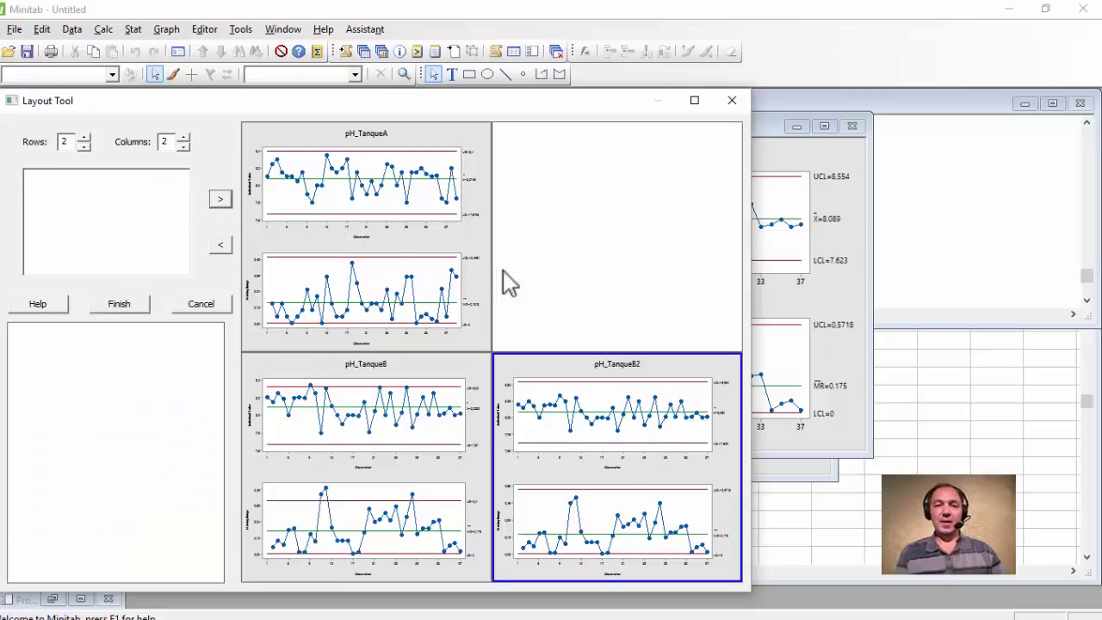
left_click(589, 287)
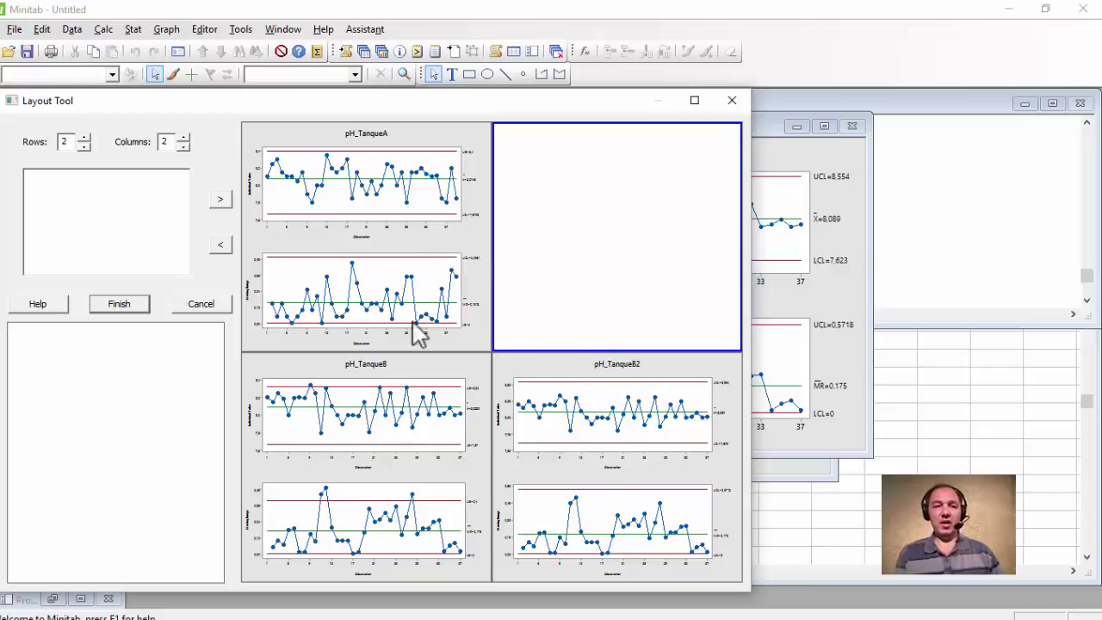
left_click(119, 304)
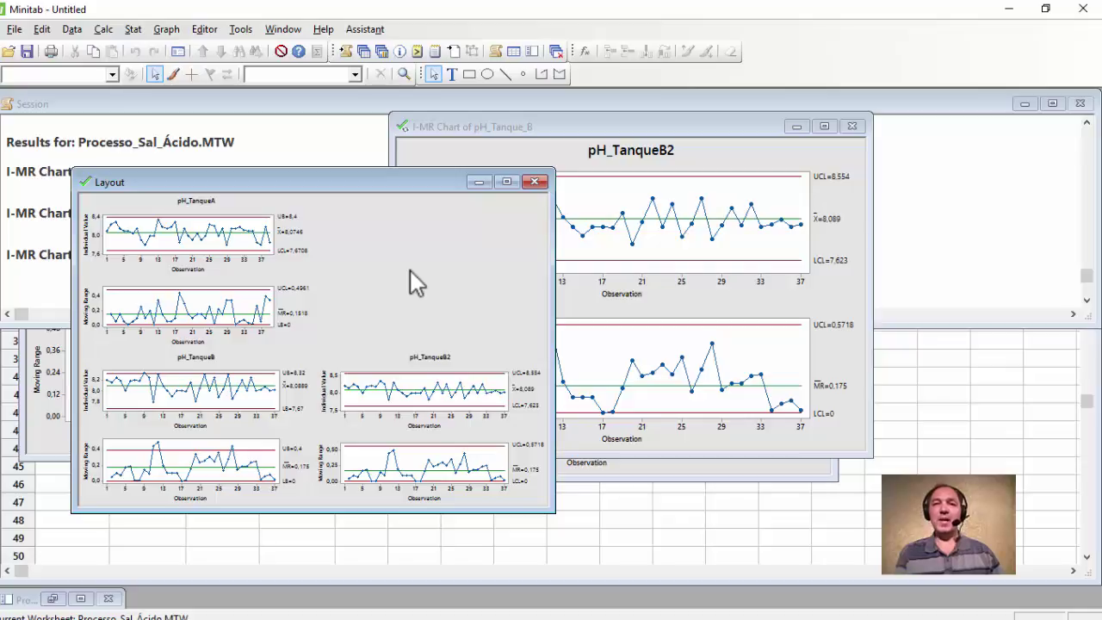
Step: Maximize the window of the finished graph layout
left_click(506, 182)
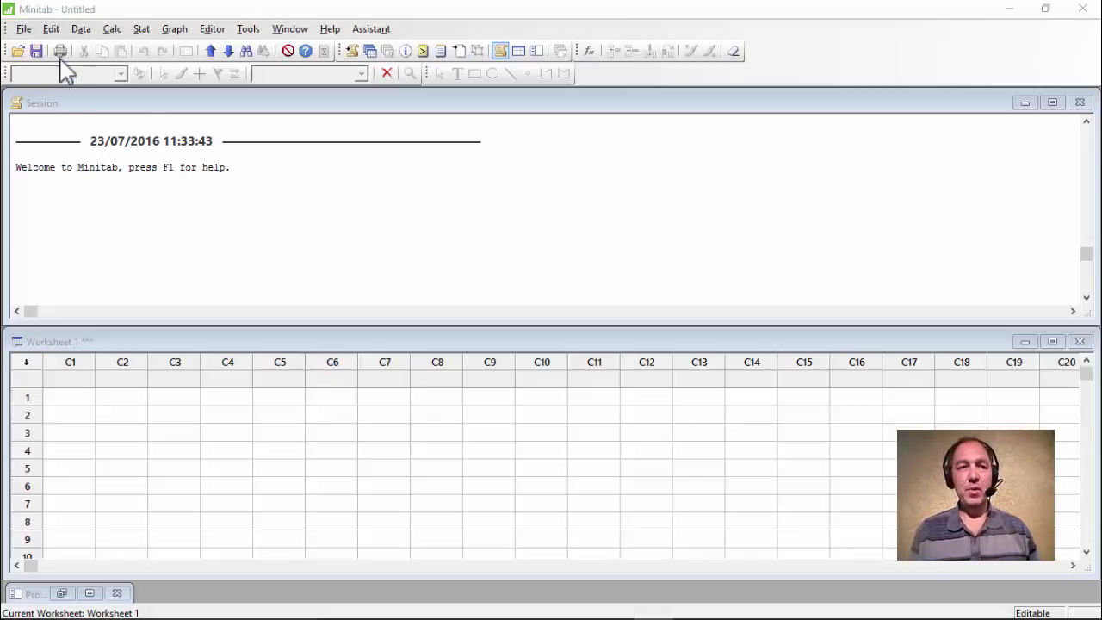
Step: Open the Peças_Usinadas.MTW worksheet from the Aula_05 folder and enlarge its window to show more rows
left_click(23, 29)
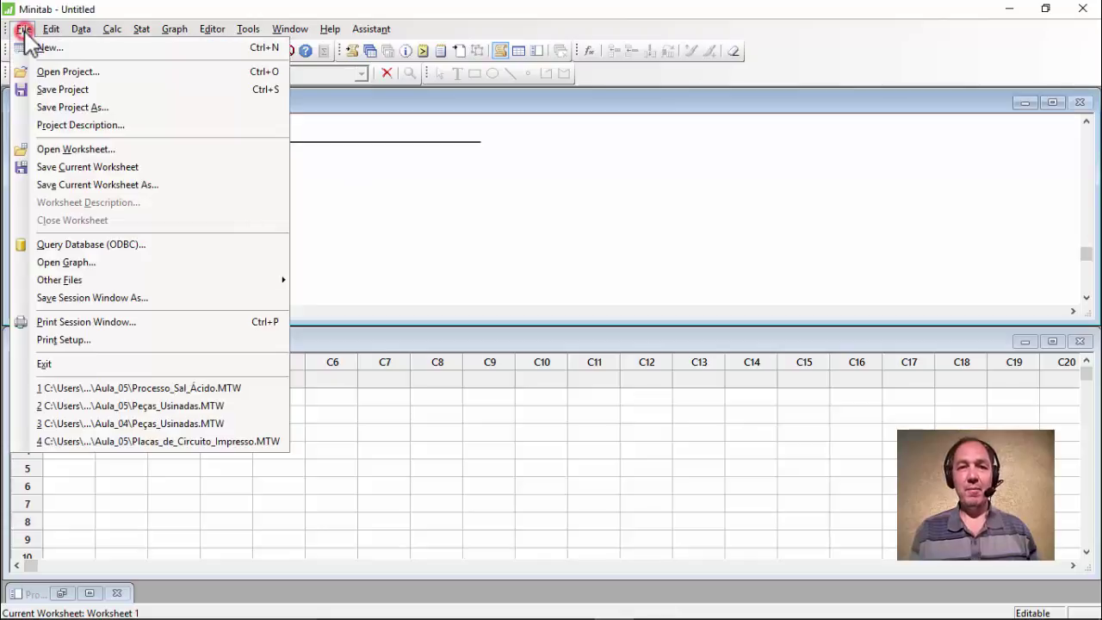
left_click(76, 149)
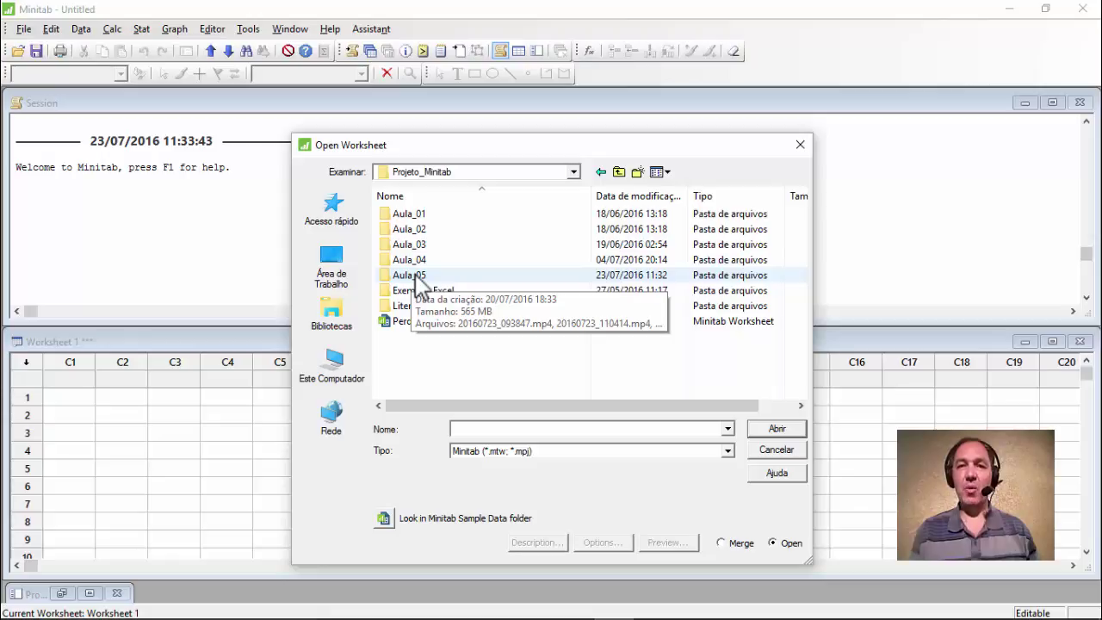
double_click(417, 275)
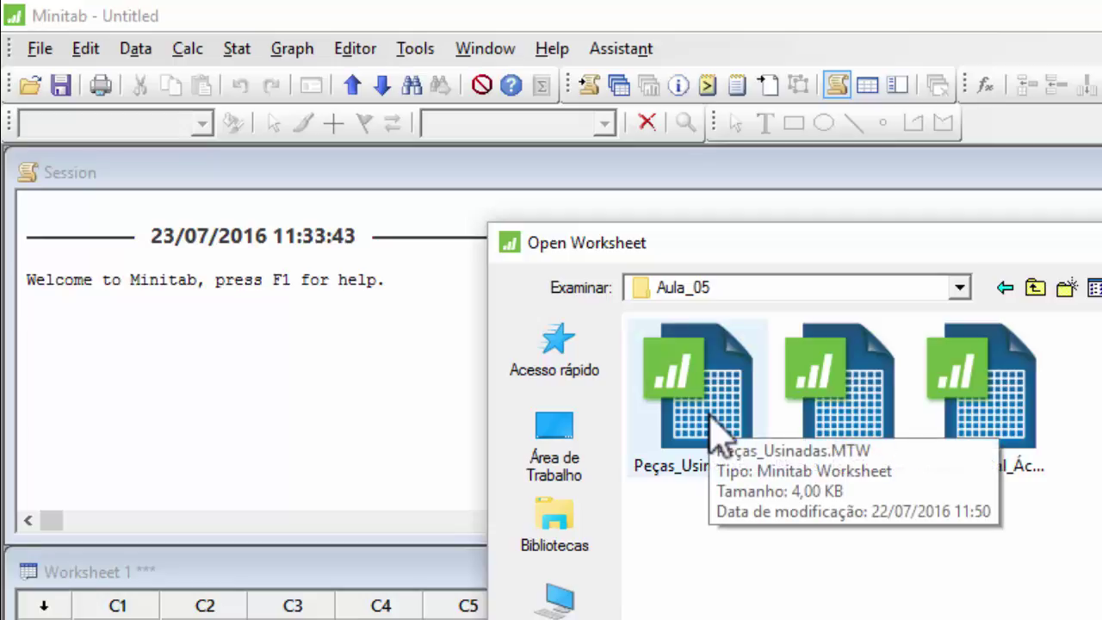
left_click(711, 421)
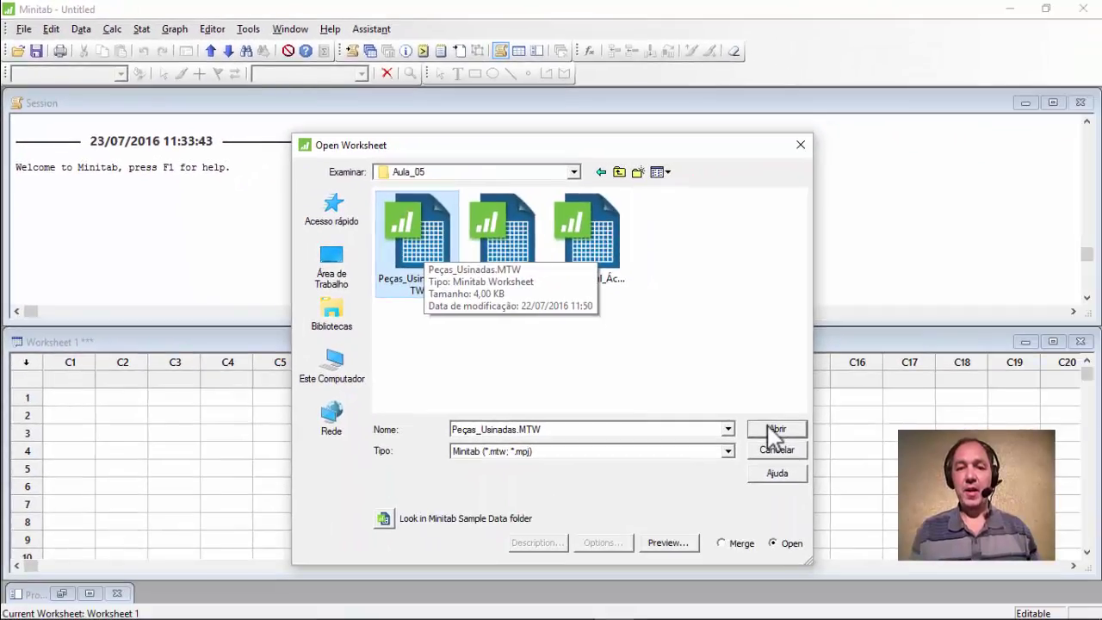
left_click(775, 429)
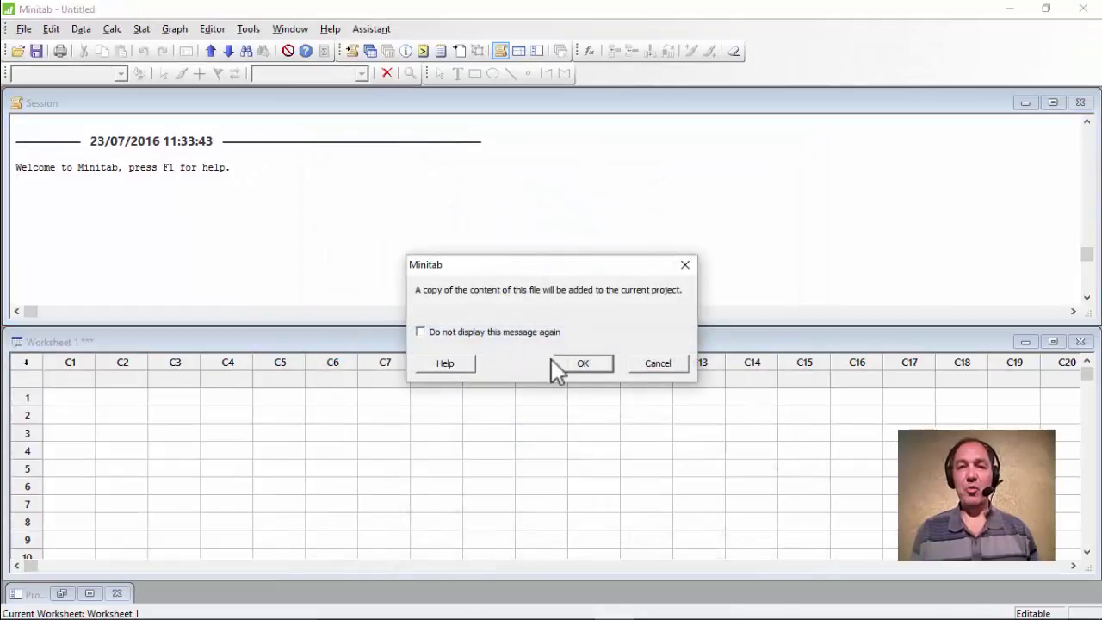
left_click(583, 365)
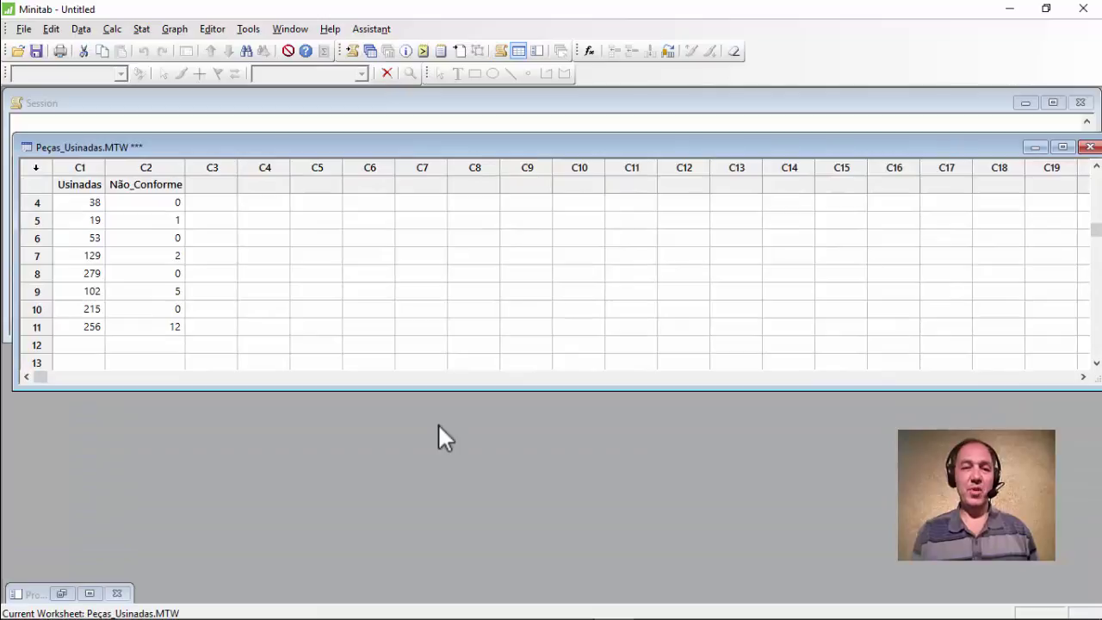
left_click_drag(442, 389, 419, 594)
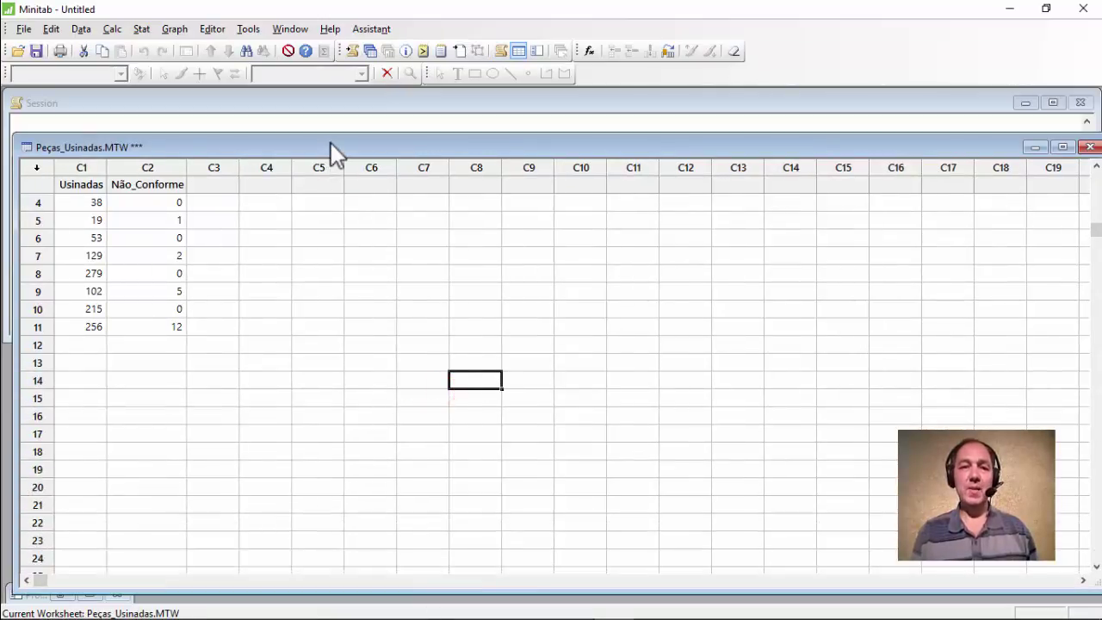
left_click_drag(331, 142, 322, 133)
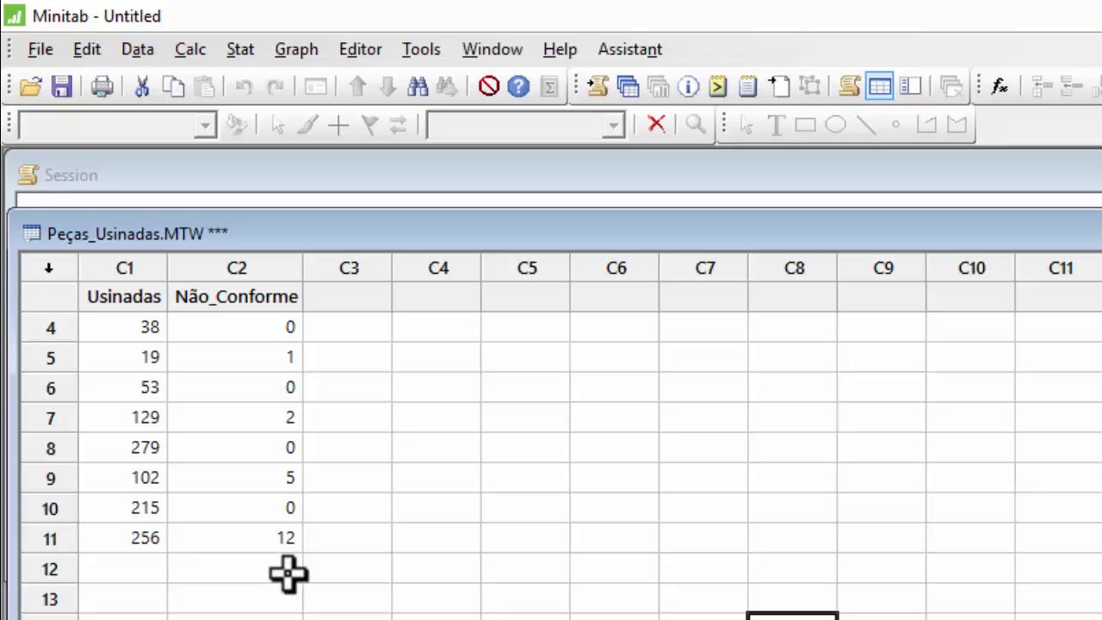
Step: Start a P attributes control chart with Não_Conforme as the variable and Usinadas as the subgroup sizes
left_click(233, 50)
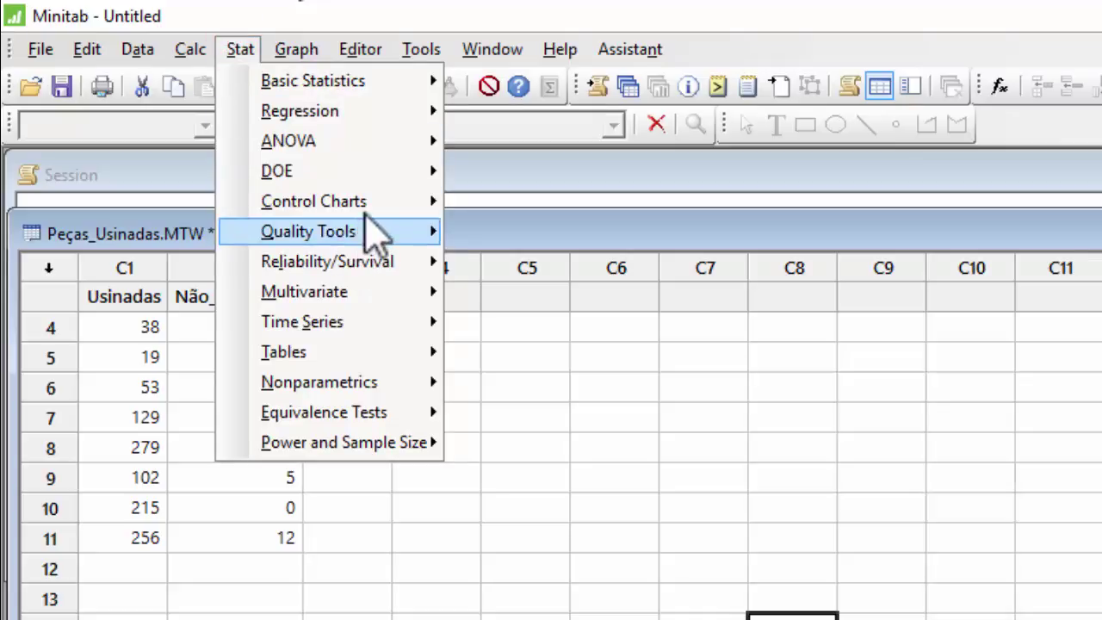
mouse_move(372, 210)
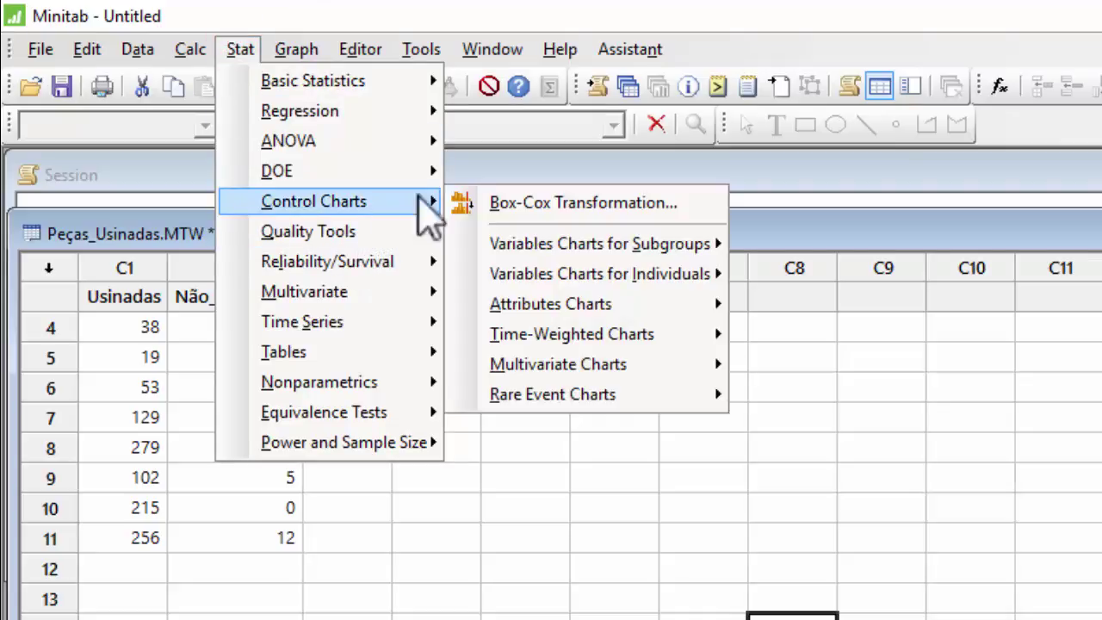
mouse_move(638, 305)
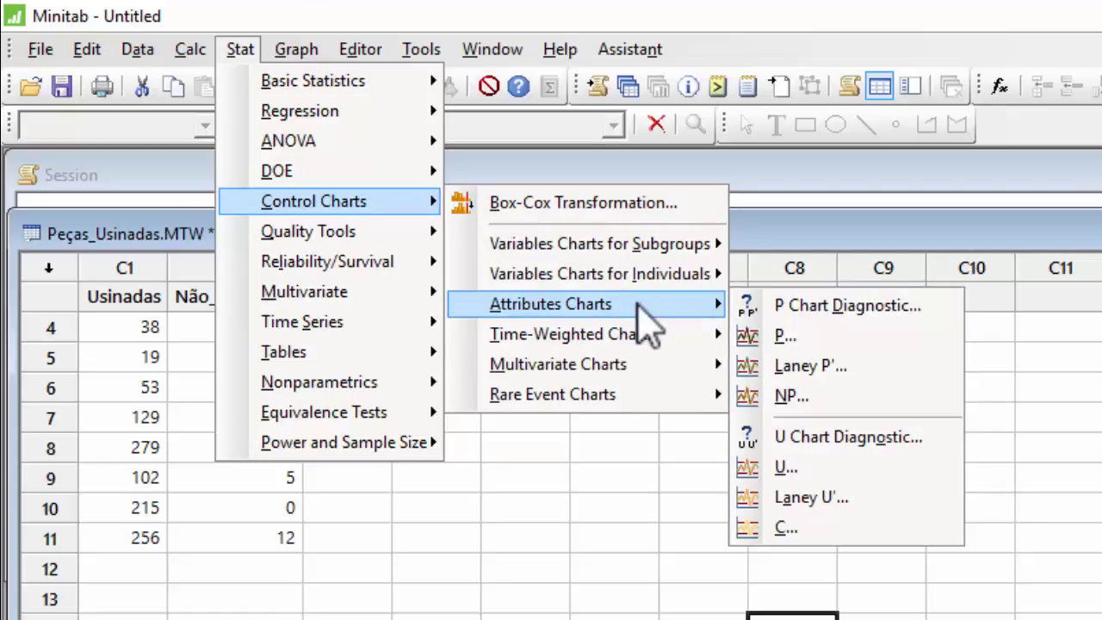
left_click(810, 337)
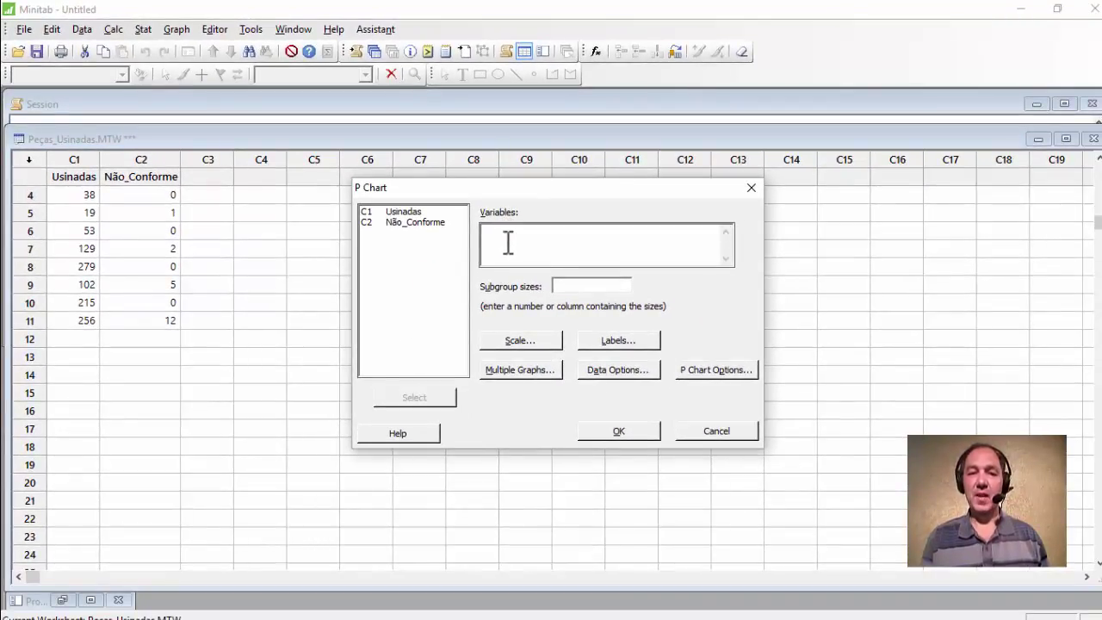
left_click(411, 226)
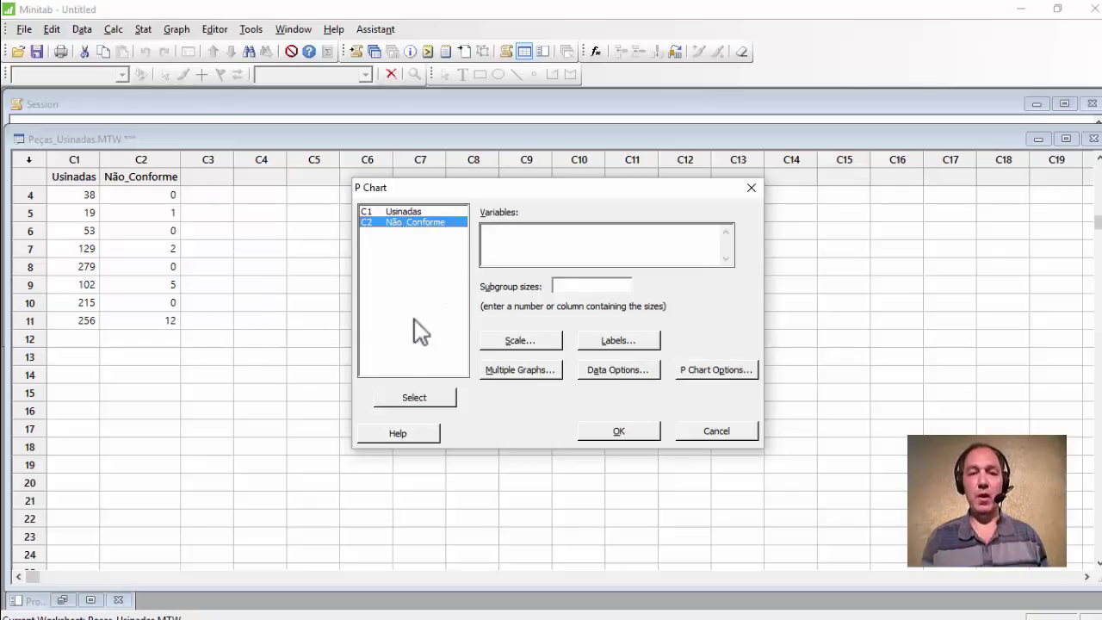
left_click(416, 397)
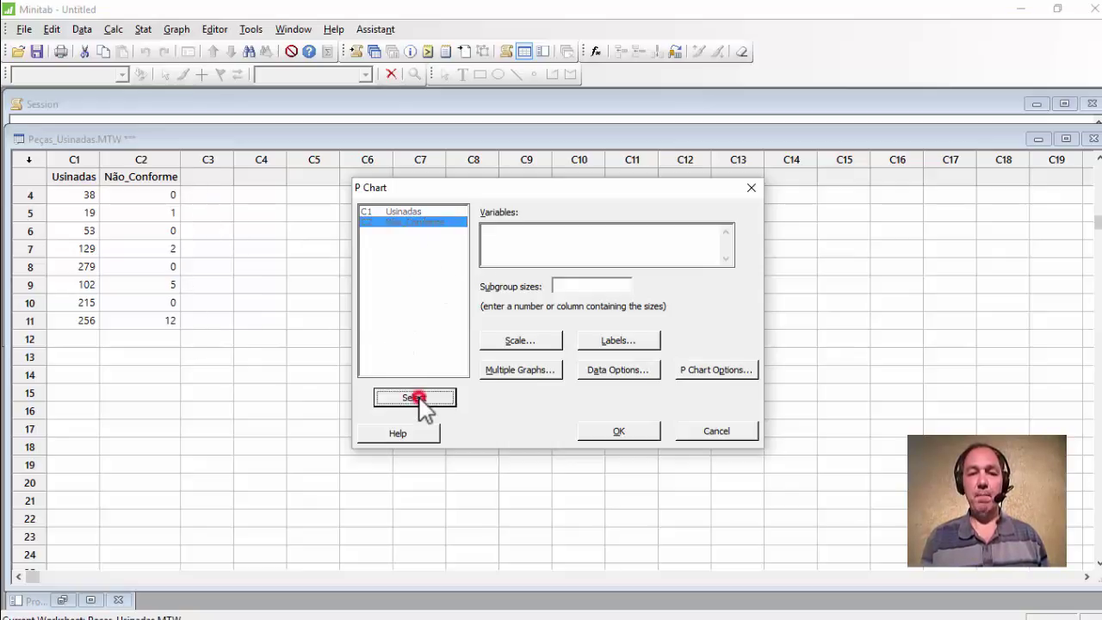
left_click(571, 286)
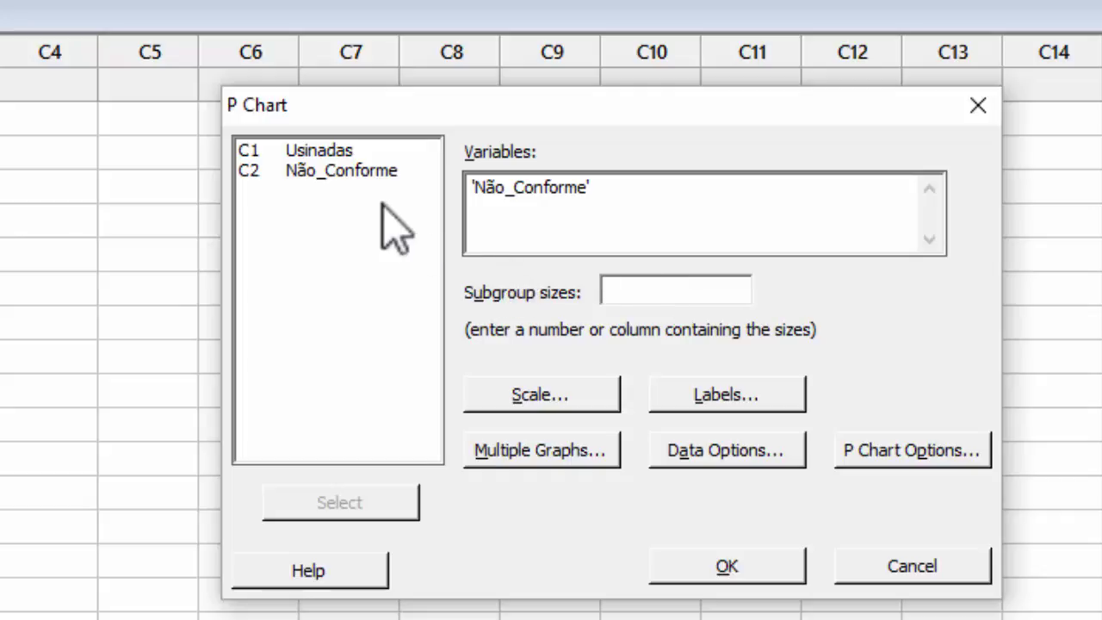
left_click(336, 150)
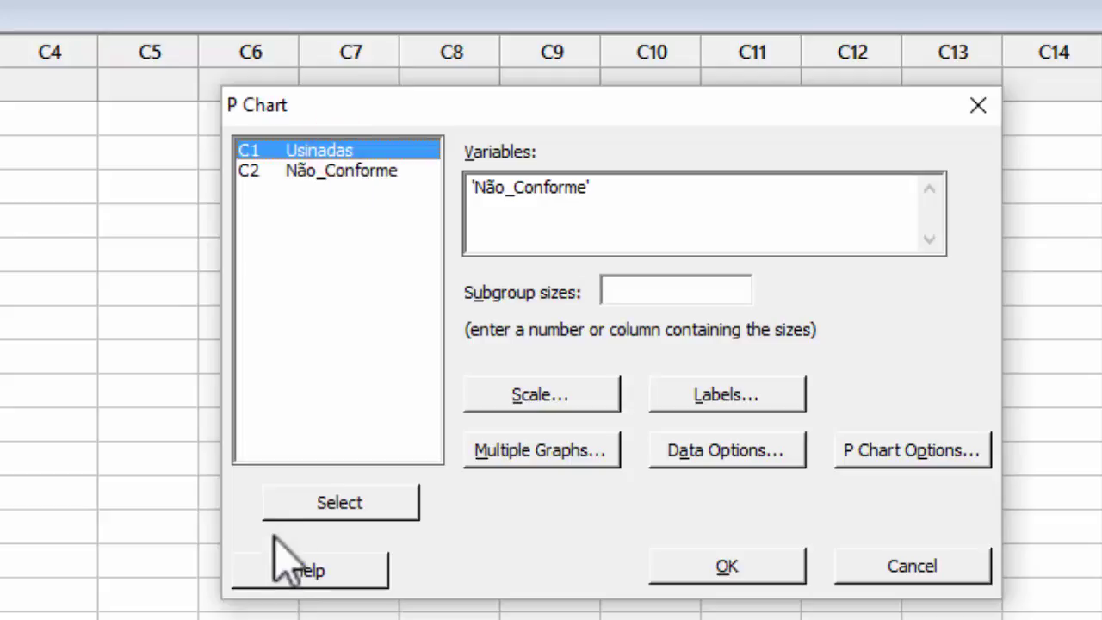
left_click(336, 506)
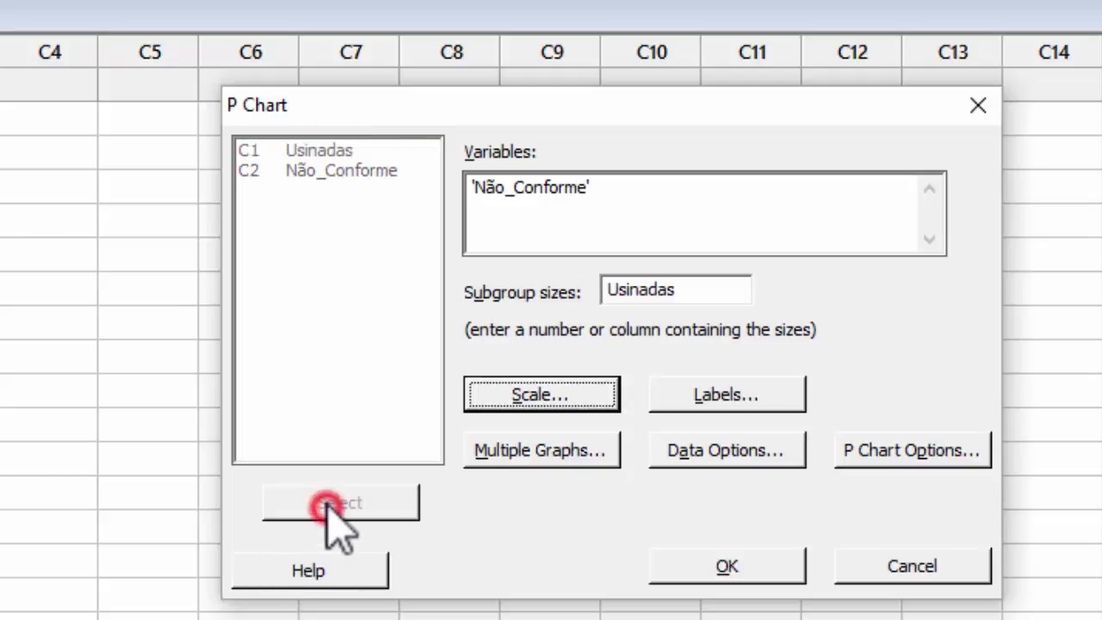
Step: Give the P chart the title "Carta P"
left_click(733, 399)
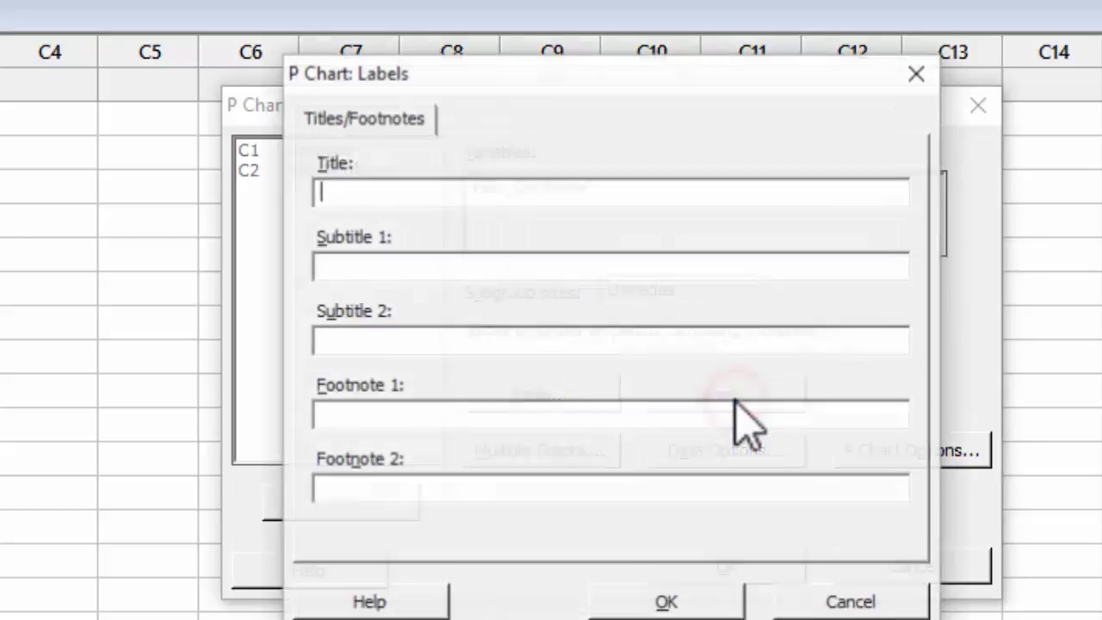
left_click(523, 192)
type("Carta")
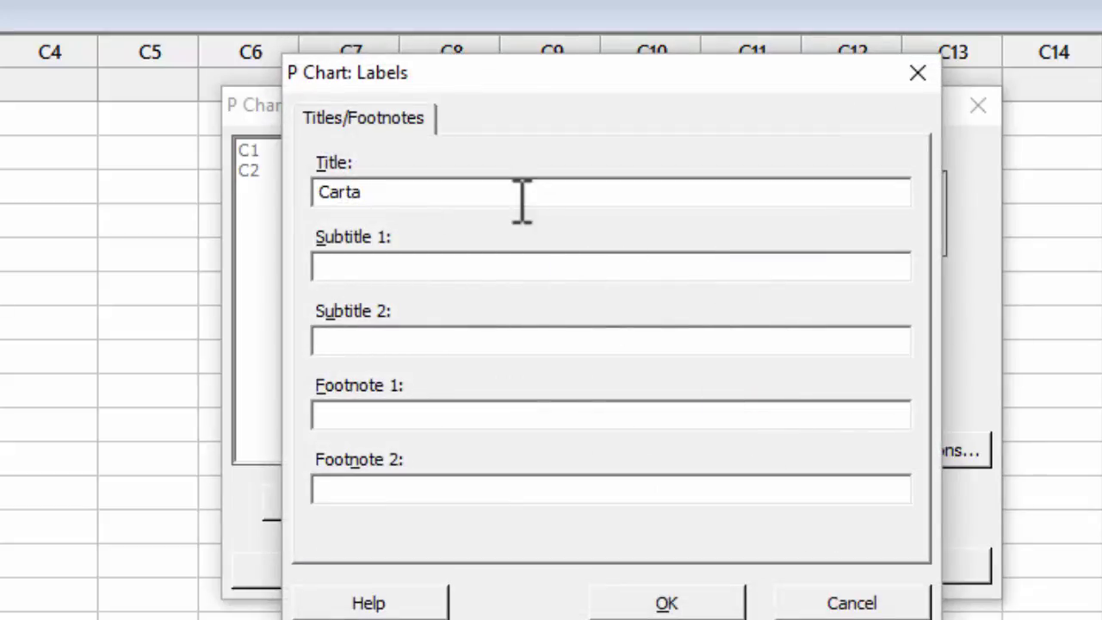
type(" P")
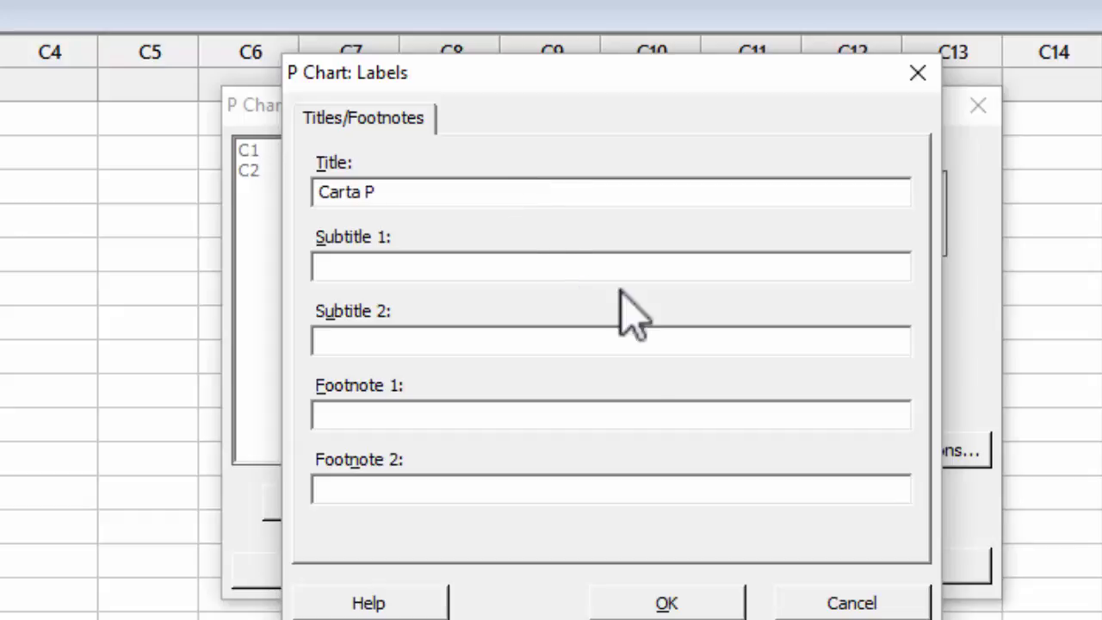
left_click(644, 603)
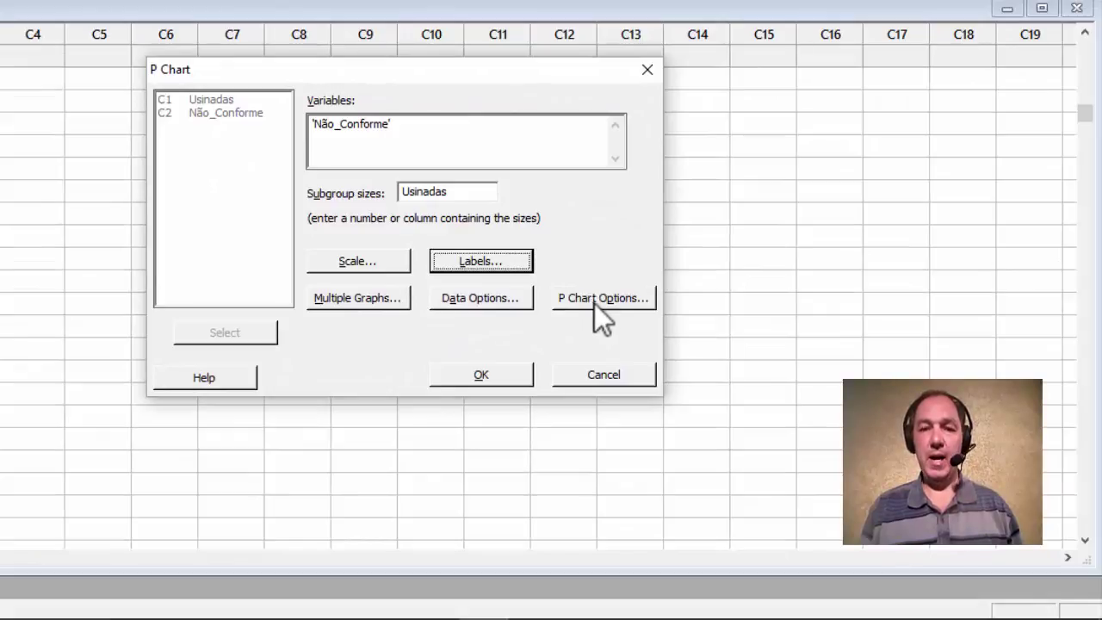
Step: Set the P chart to perform all tests for special causes and generate it
left_click(594, 302)
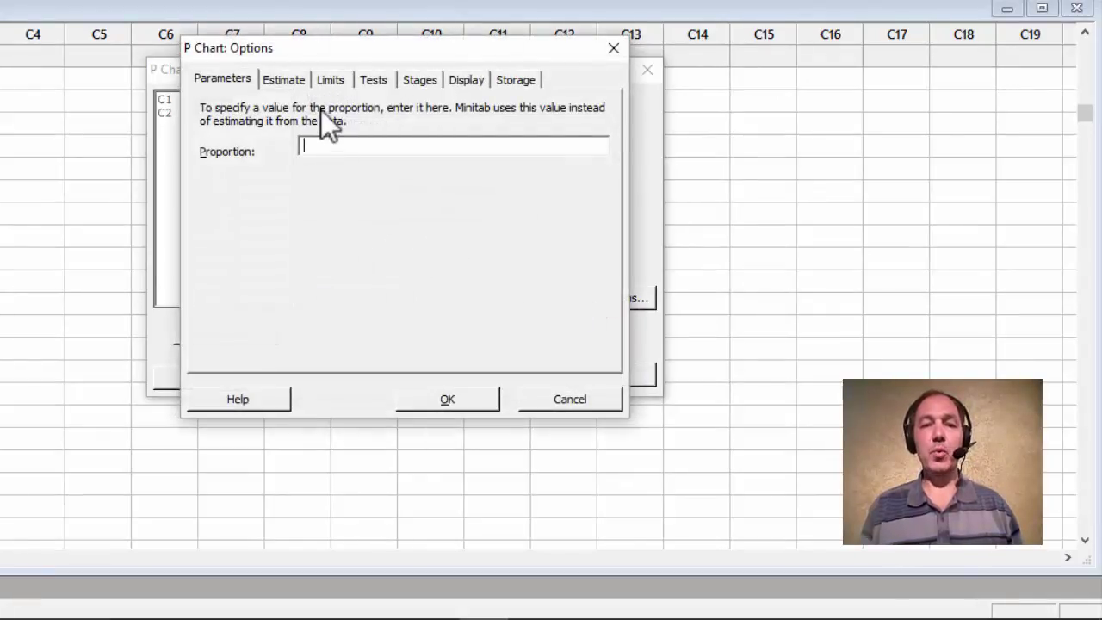
left_click(375, 80)
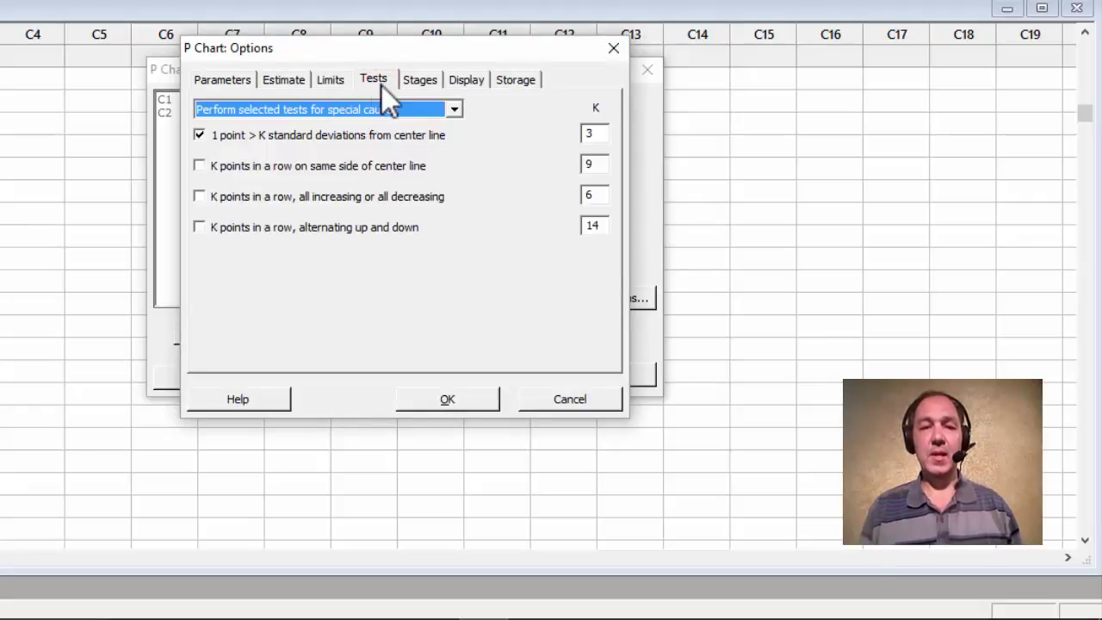
left_click(454, 109)
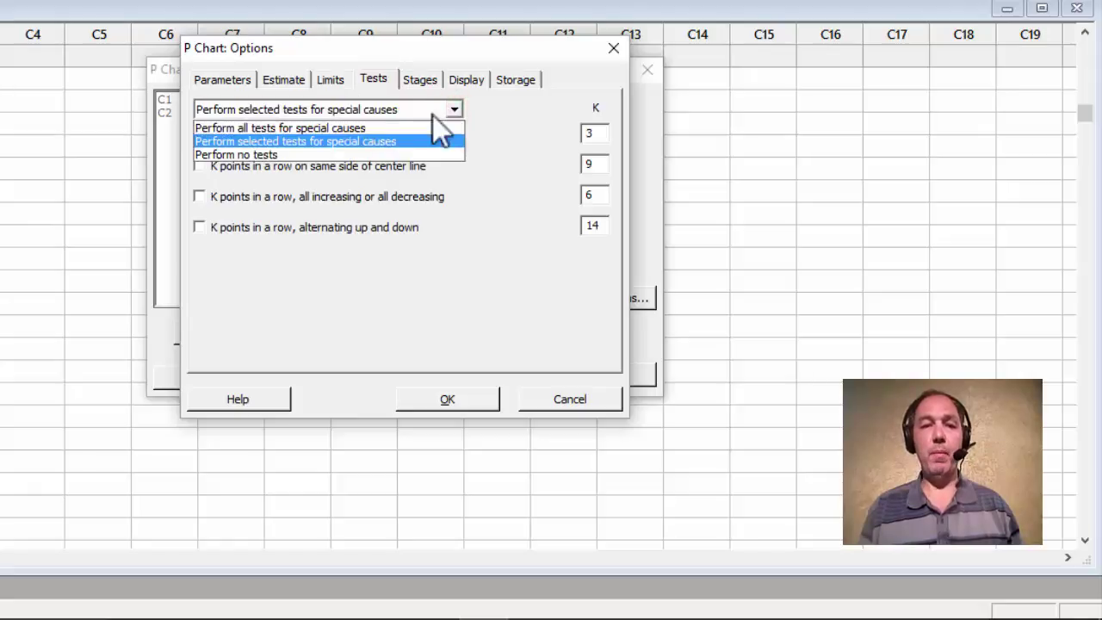
left_click(303, 125)
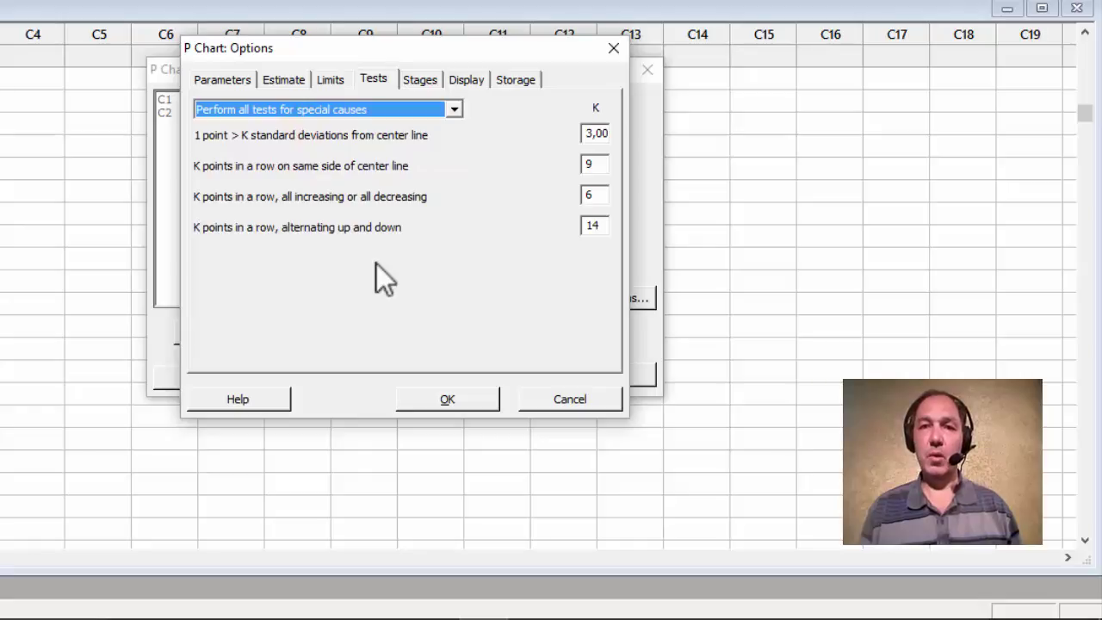
left_click(457, 395)
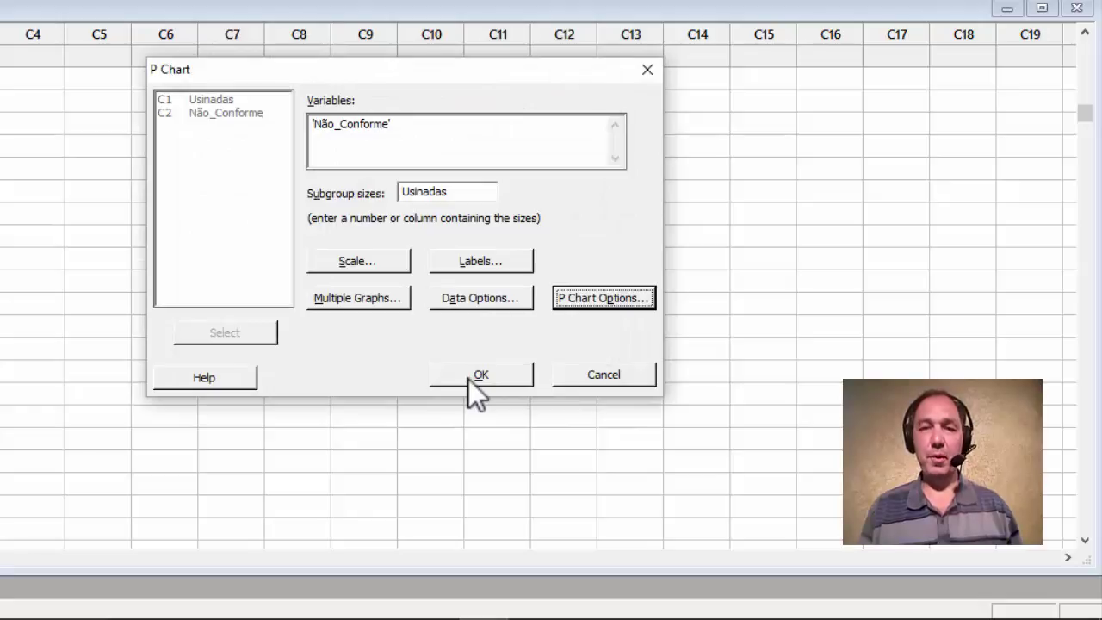
left_click(471, 379)
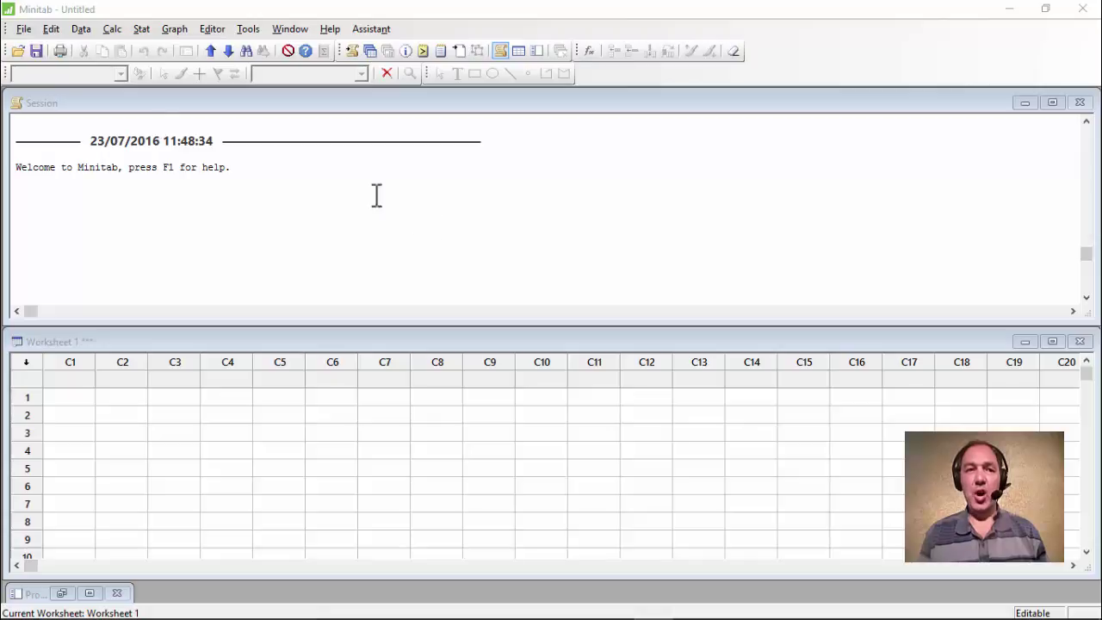
Step: Open the Placas_de_Circuito_Impresso.MTW worksheet from the Aula_05 folder, then move its window up and enlarge it
left_click(23, 28)
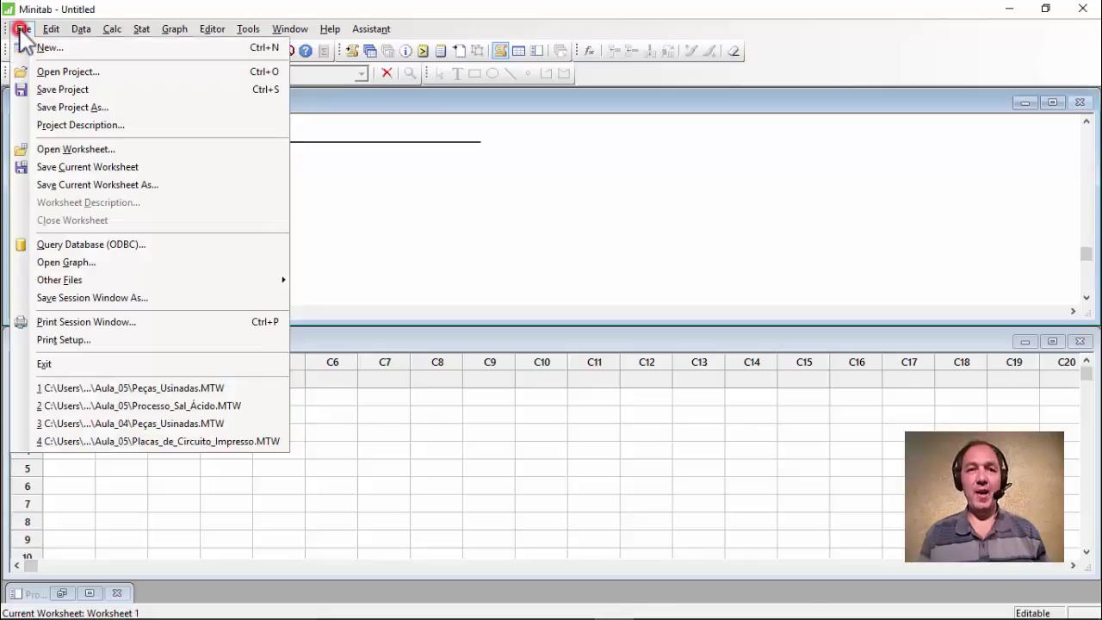
left_click(78, 150)
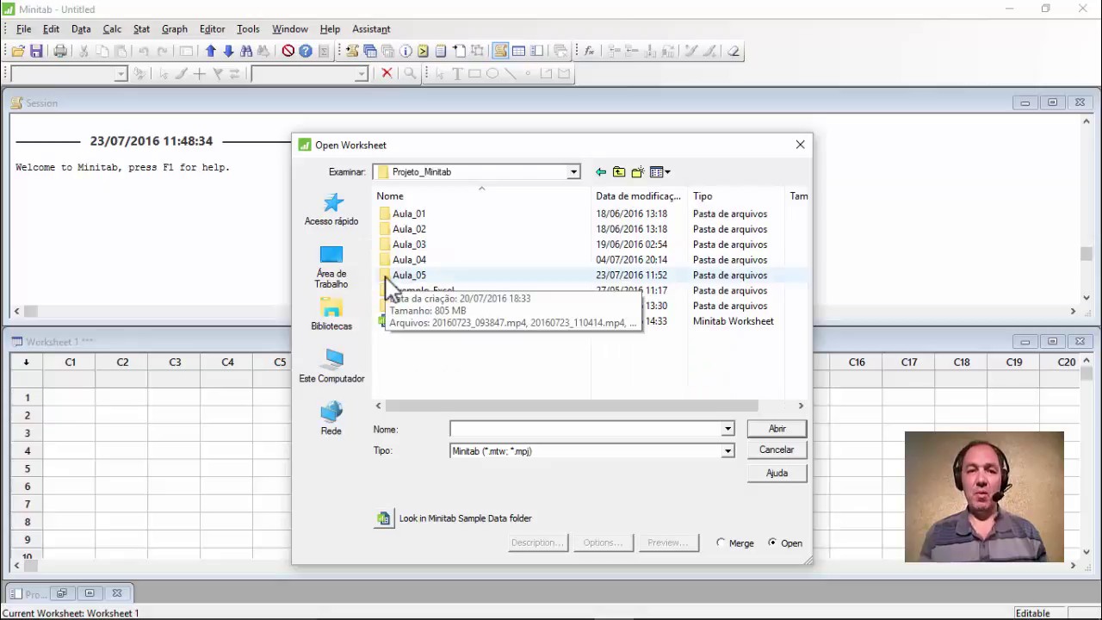
double_click(387, 277)
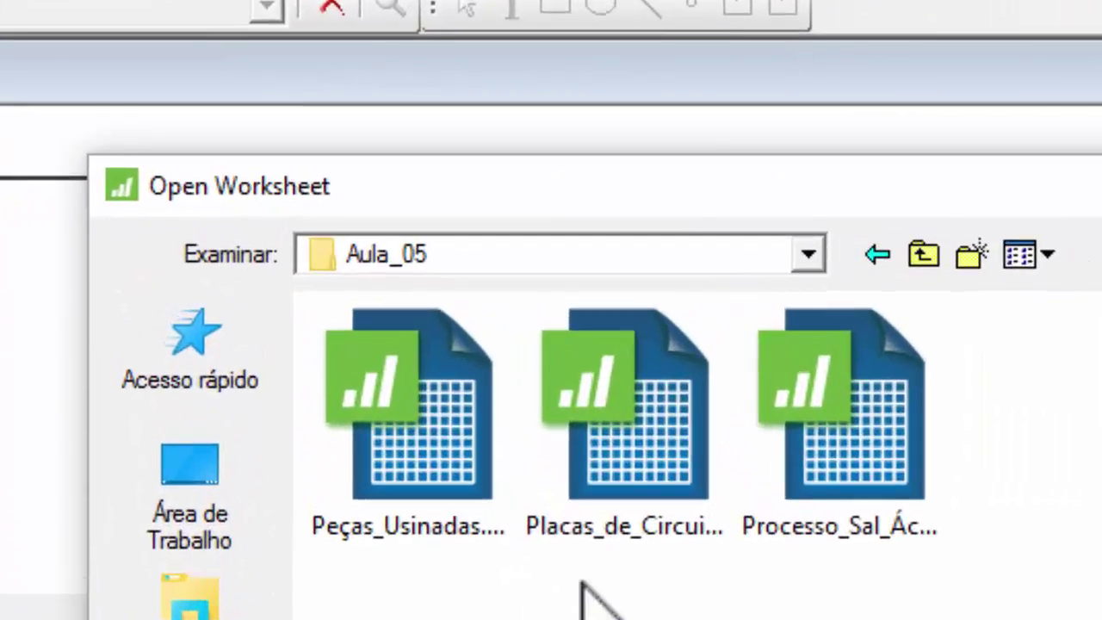
left_click(636, 450)
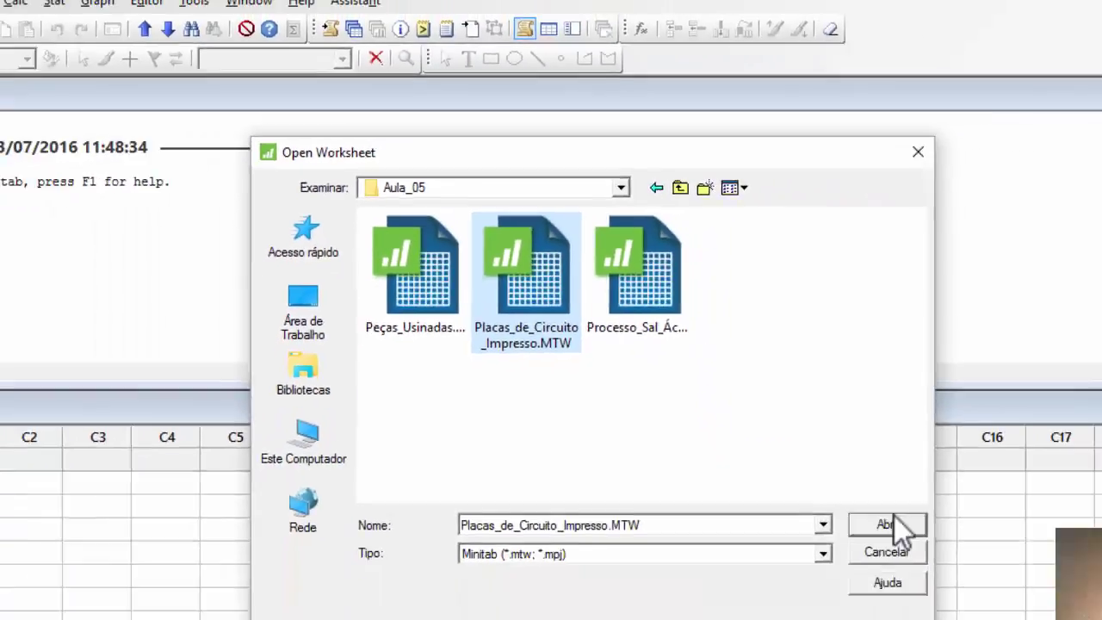
left_click(779, 428)
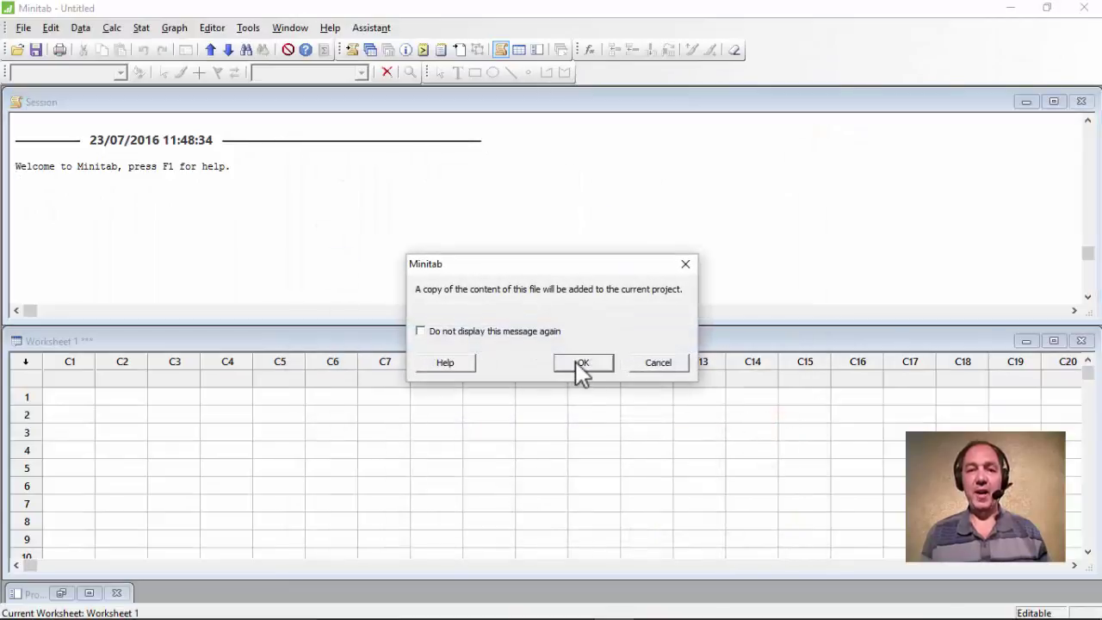
left_click(578, 363)
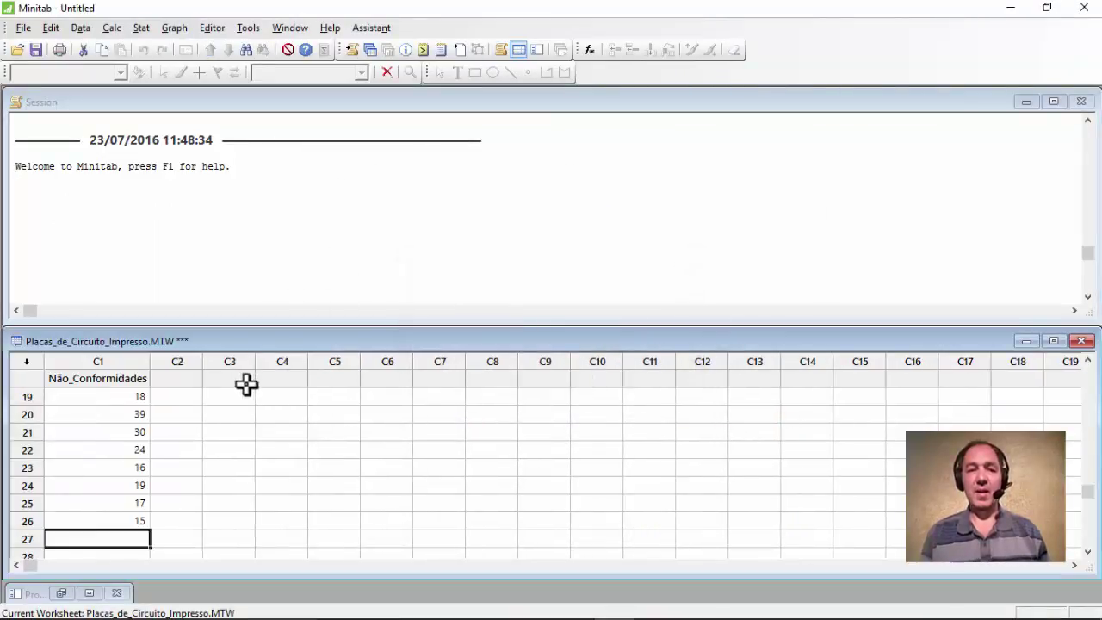
left_click_drag(360, 338, 367, 174)
left_click_drag(499, 415, 490, 598)
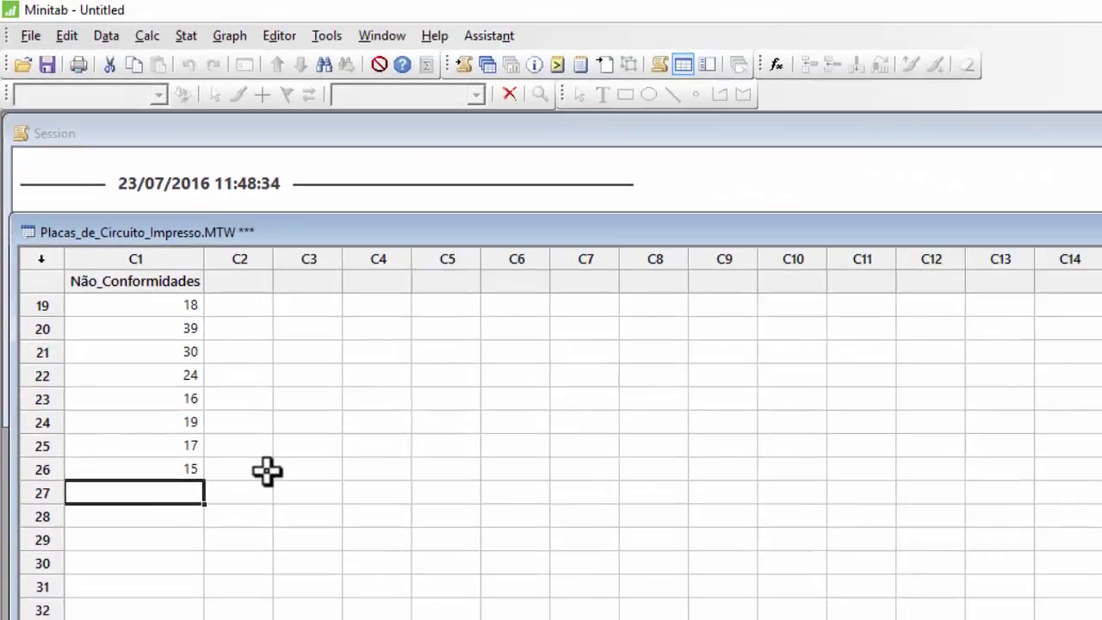
Step: Start a C attributes control chart with Não_Conformidades as the variable
left_click(184, 39)
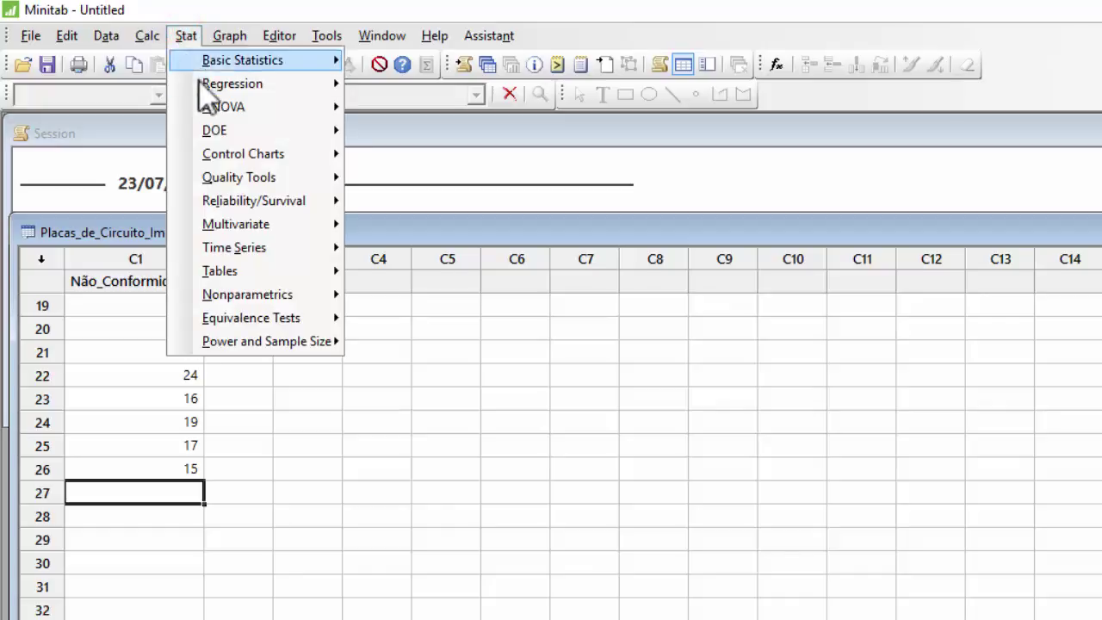
mouse_move(255, 156)
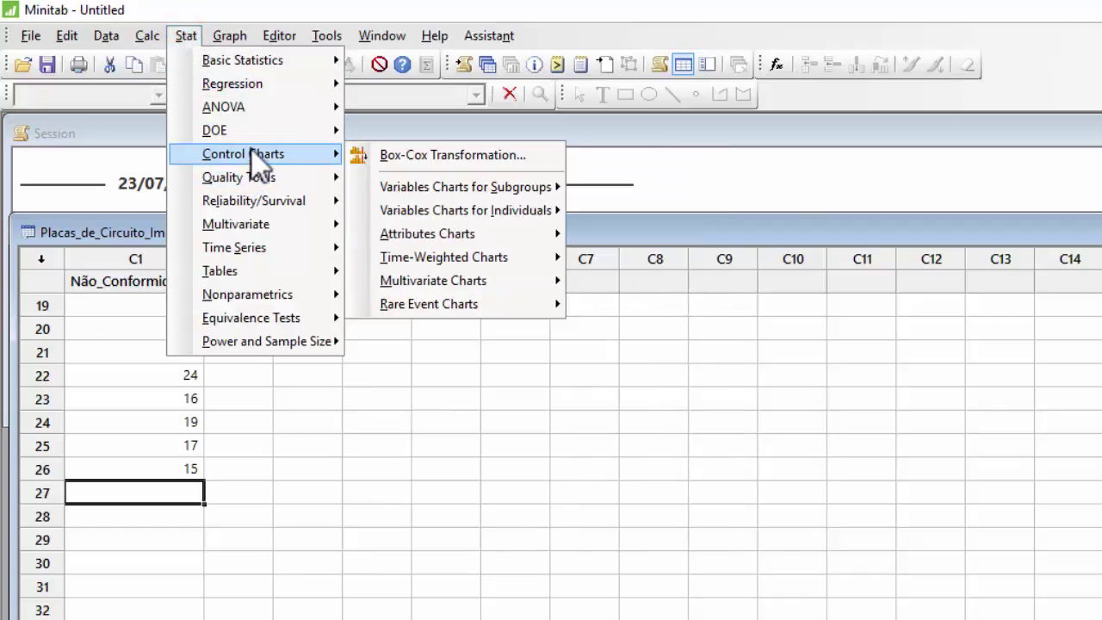
mouse_move(473, 231)
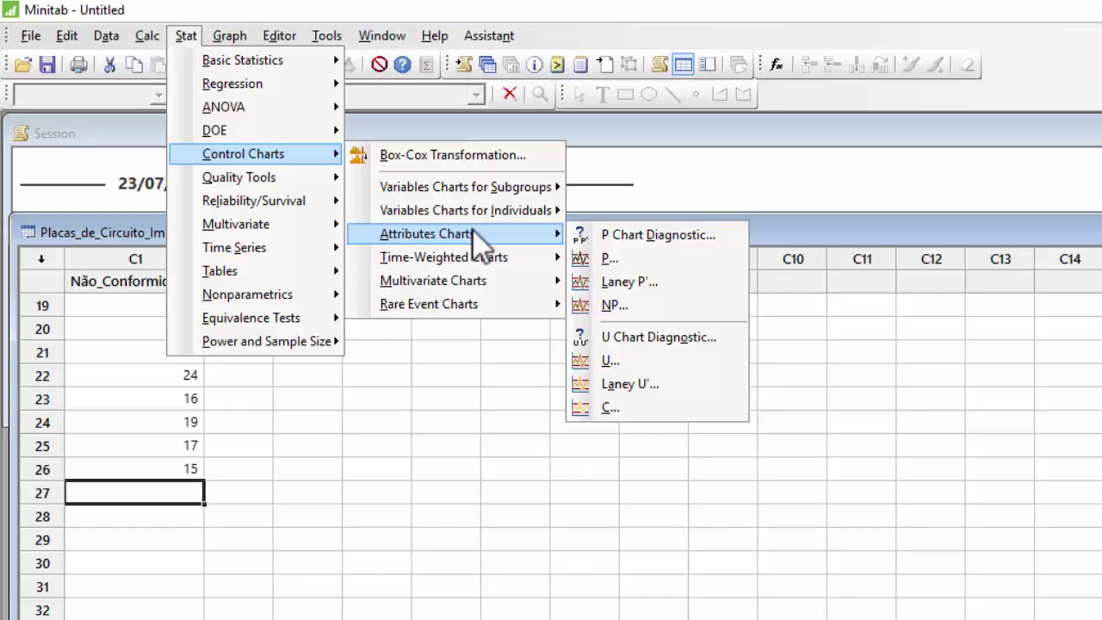
left_click(609, 408)
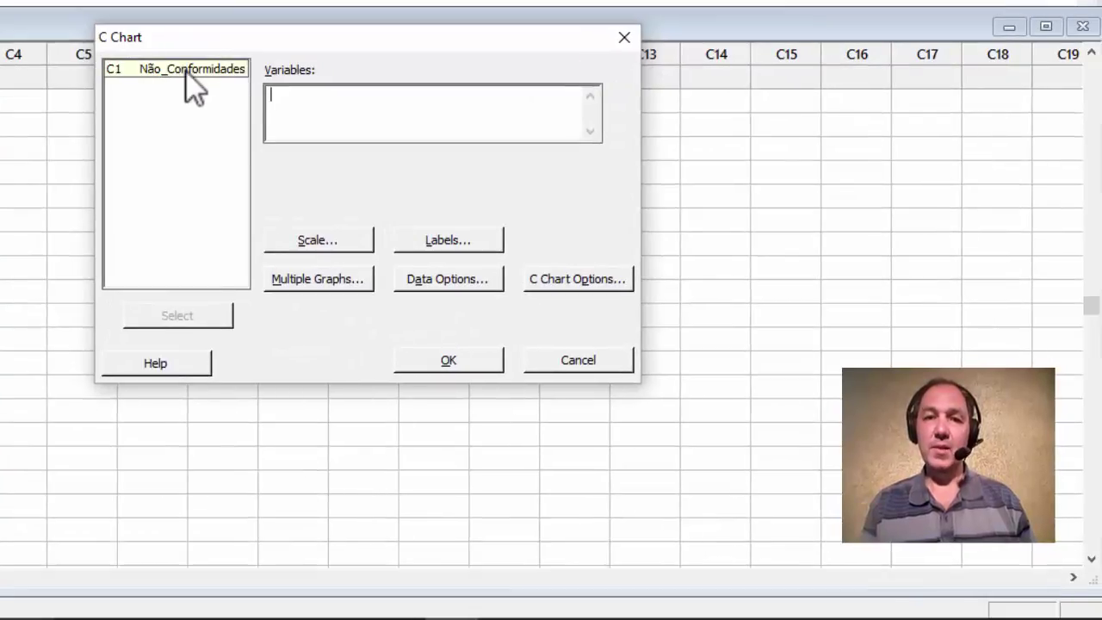
left_click(185, 71)
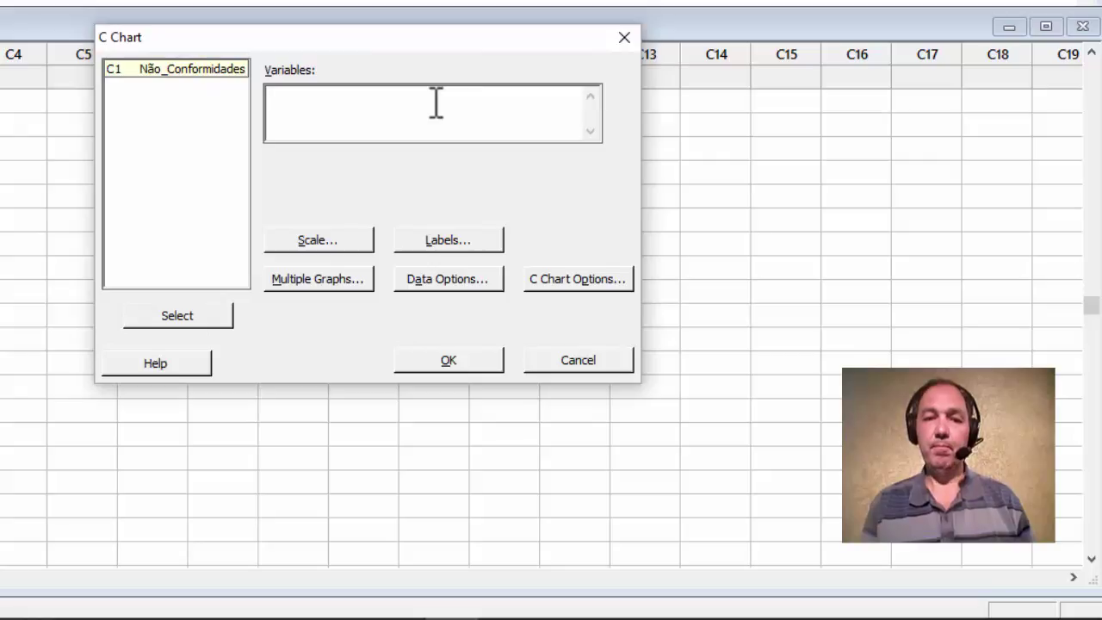
Step: Give the C chart the title "Carta C"
left_click(447, 244)
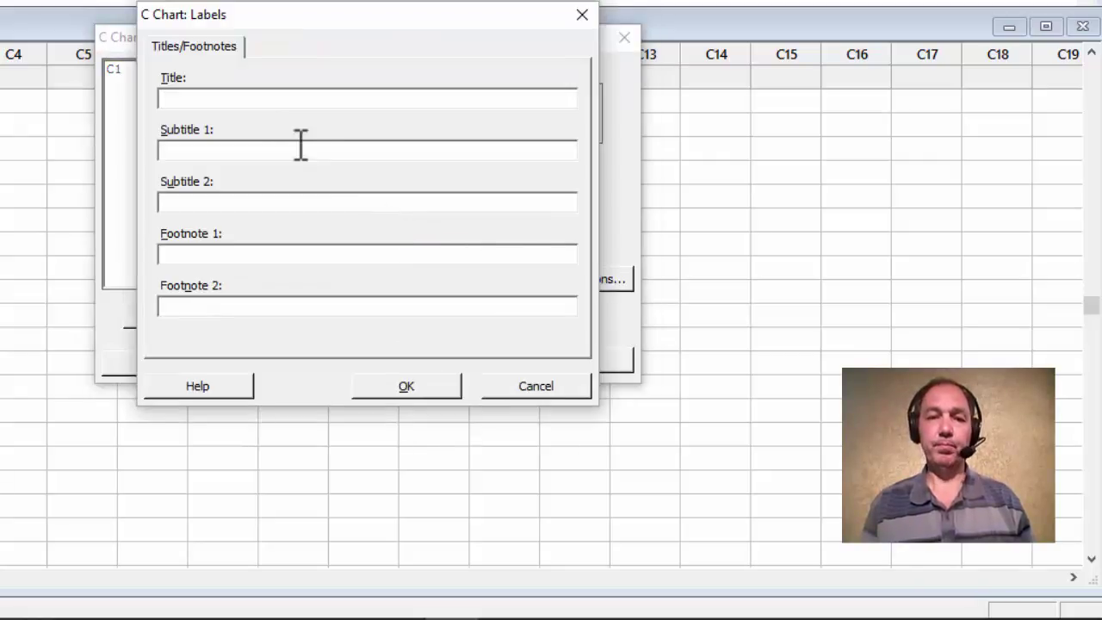
type("Carta ")
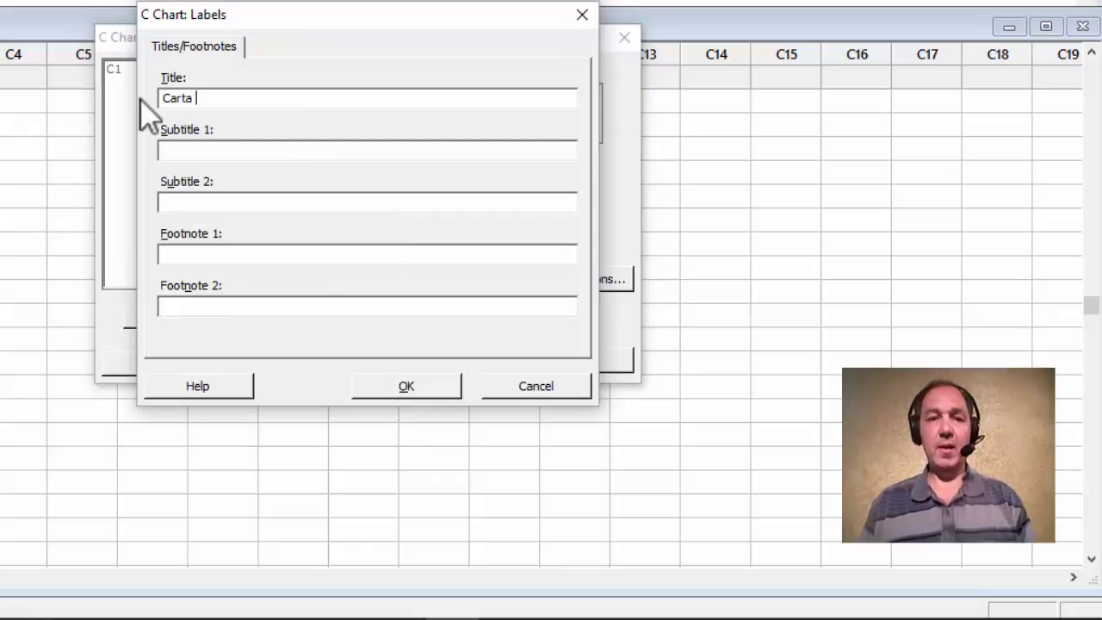
type("C")
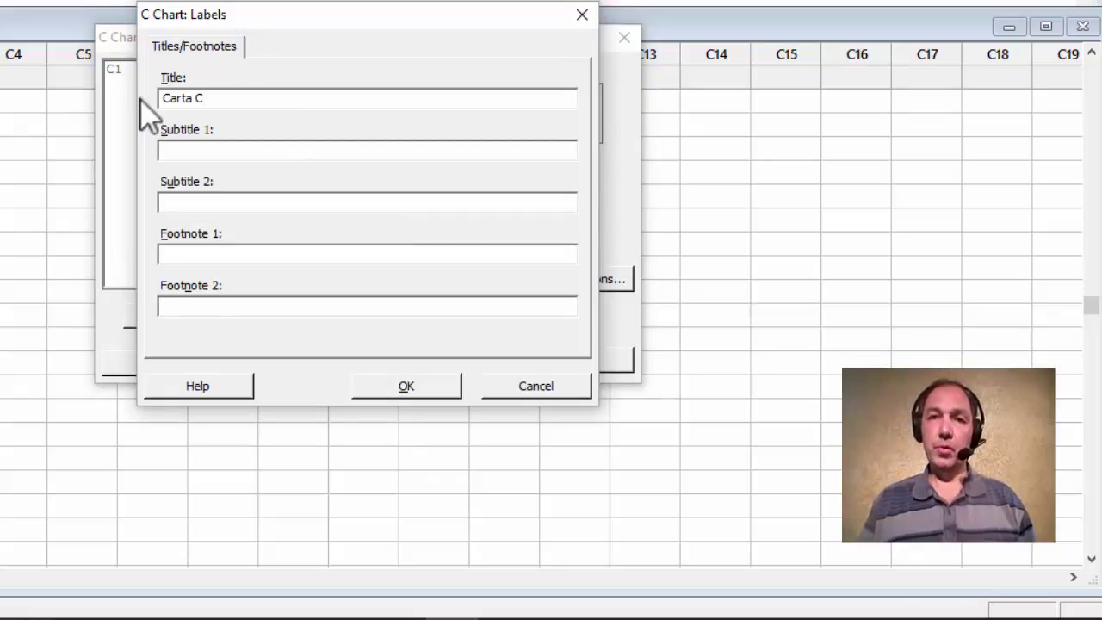
left_click(403, 396)
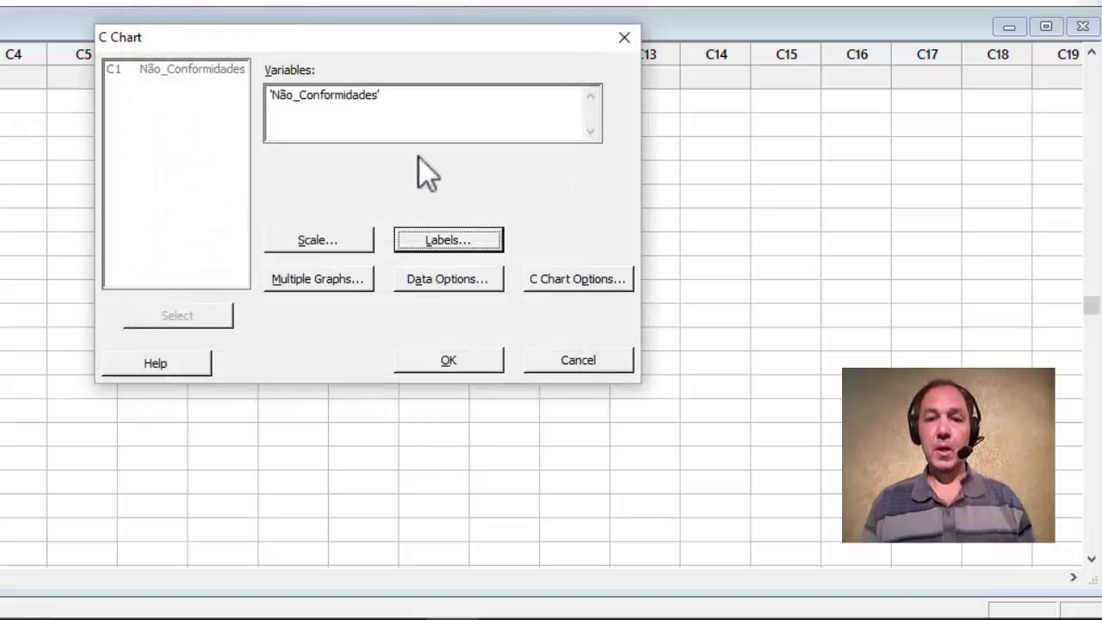
Step: Set the C chart options to perform all tests for special causes
left_click(579, 279)
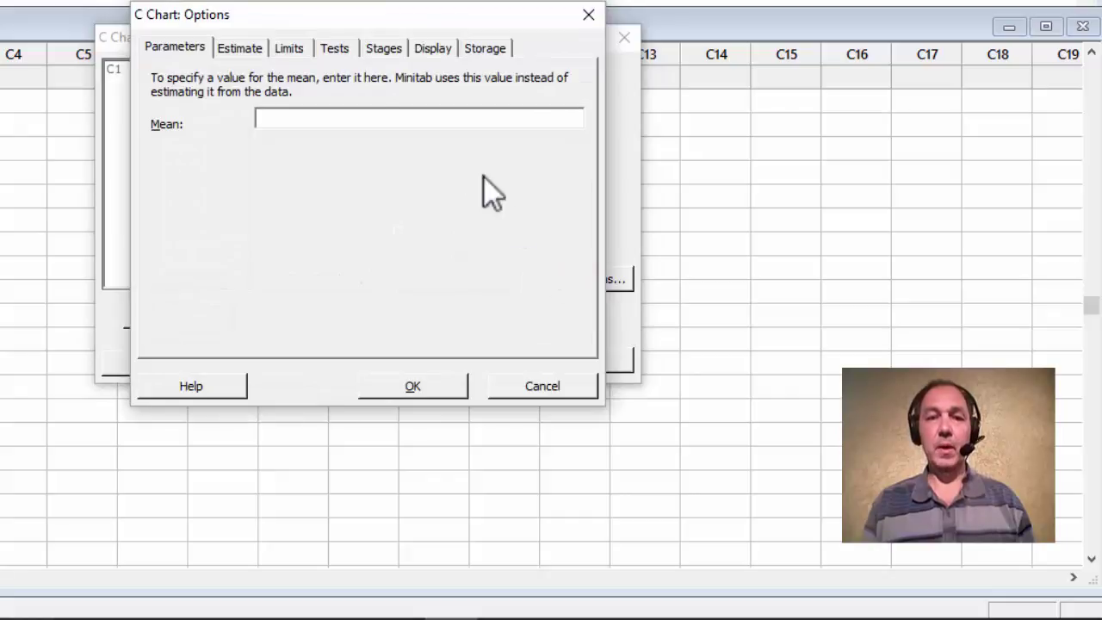
left_click(344, 48)
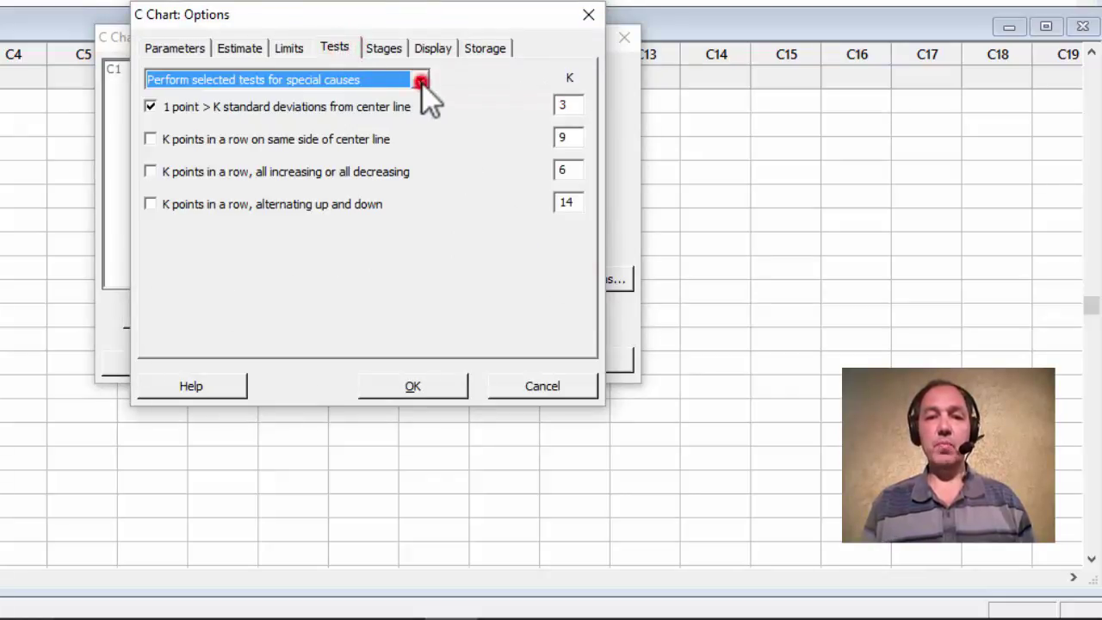
left_click(421, 80)
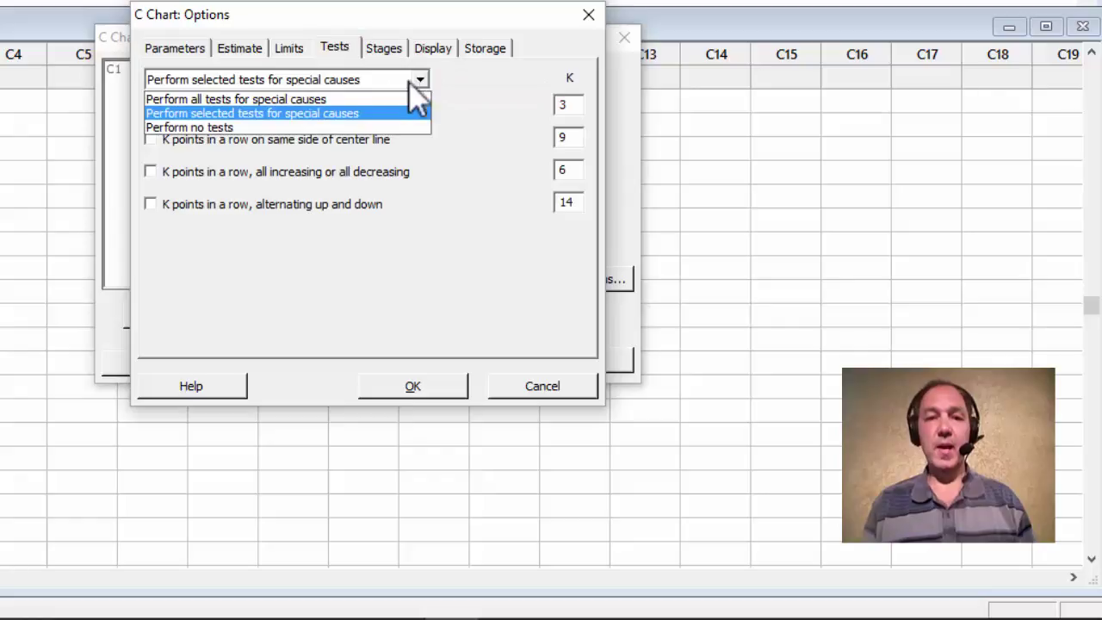
left_click(282, 99)
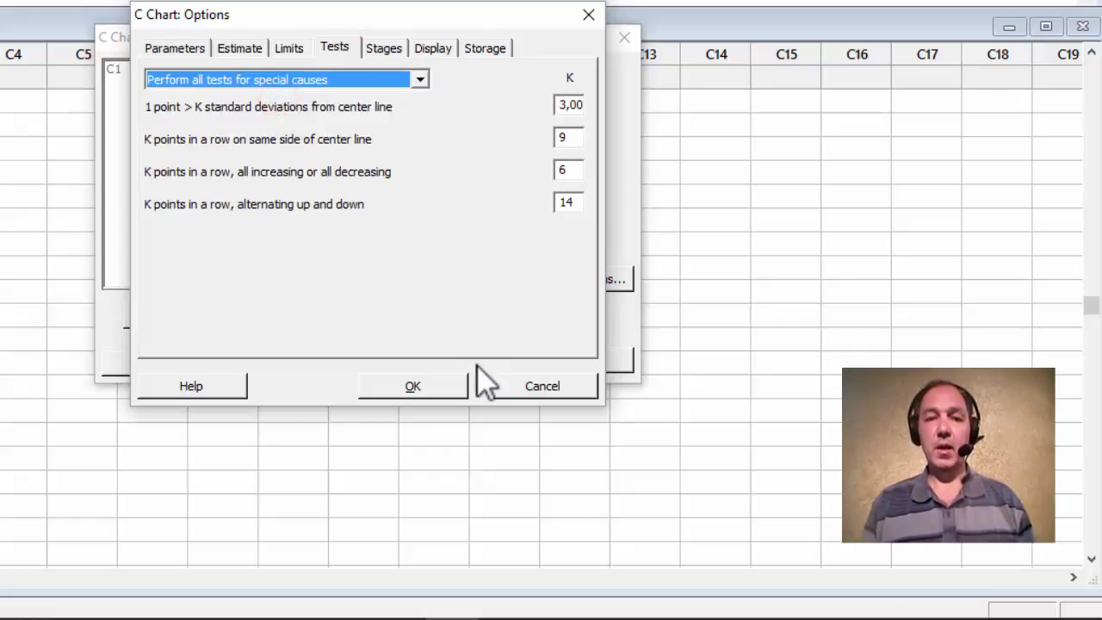
left_click(433, 384)
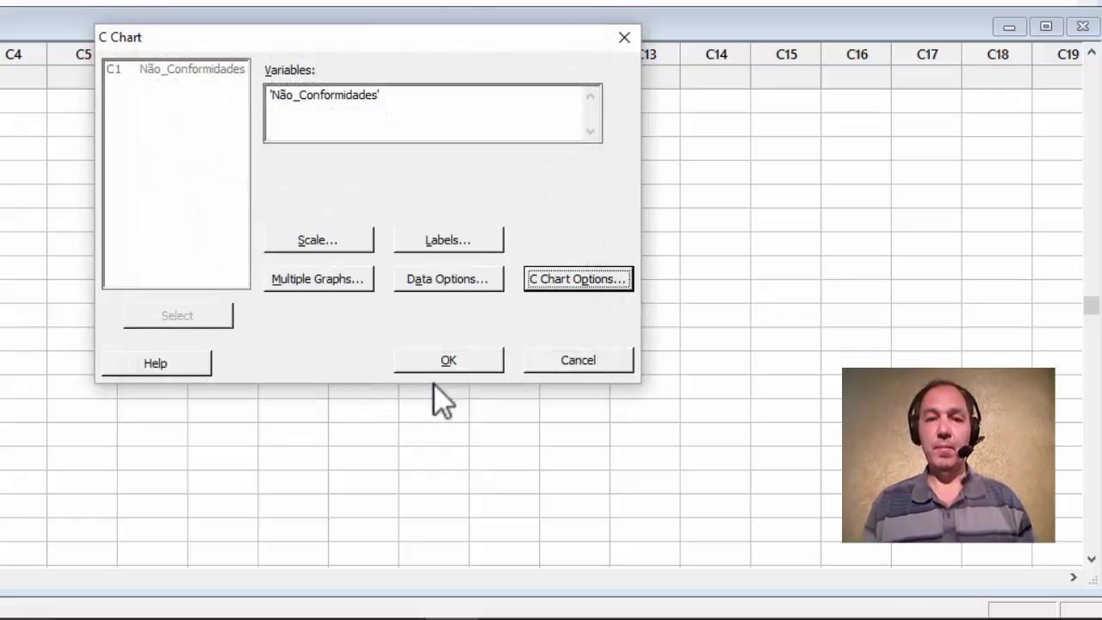
Step: Generate the C chart and move its window aside to uncover the test results in the Session window
left_click(444, 365)
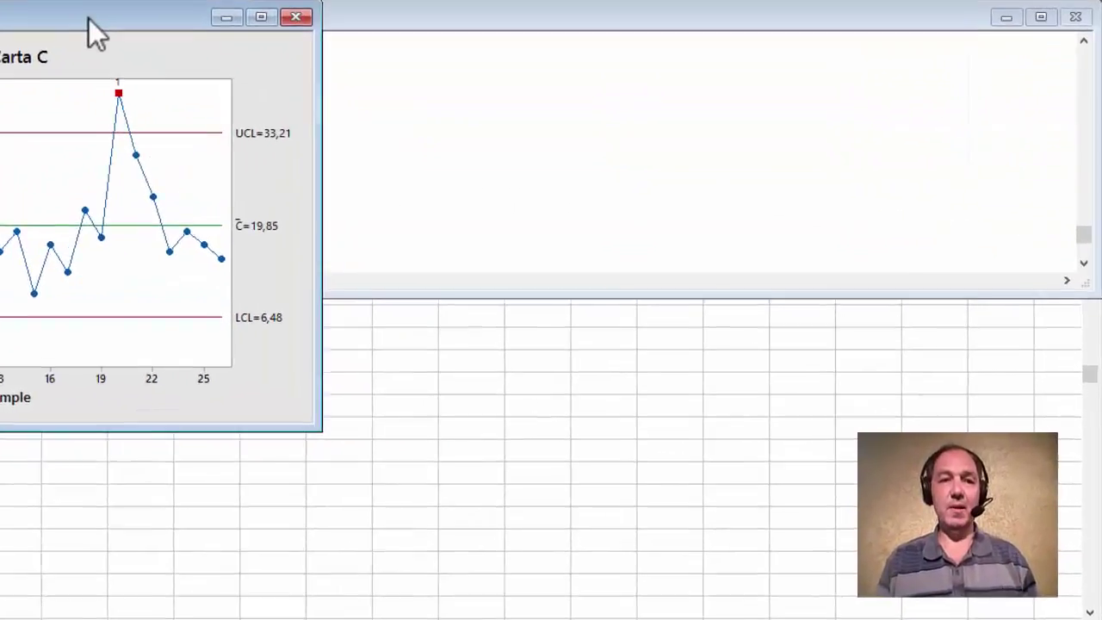
left_click_drag(302, 106, 694, 142)
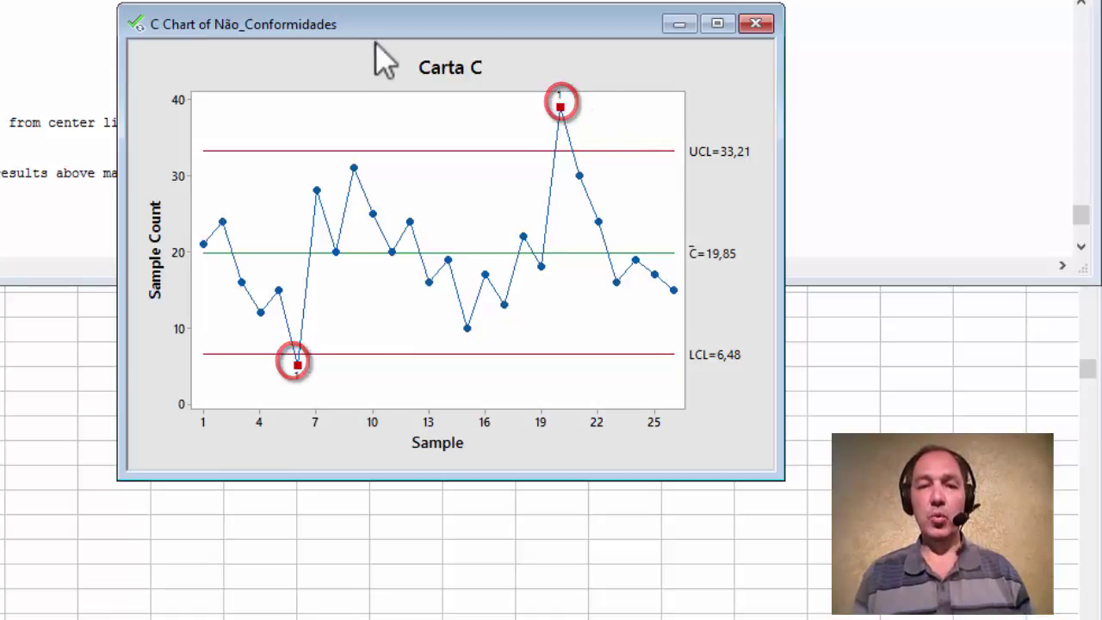
left_click_drag(369, 25, 628, 39)
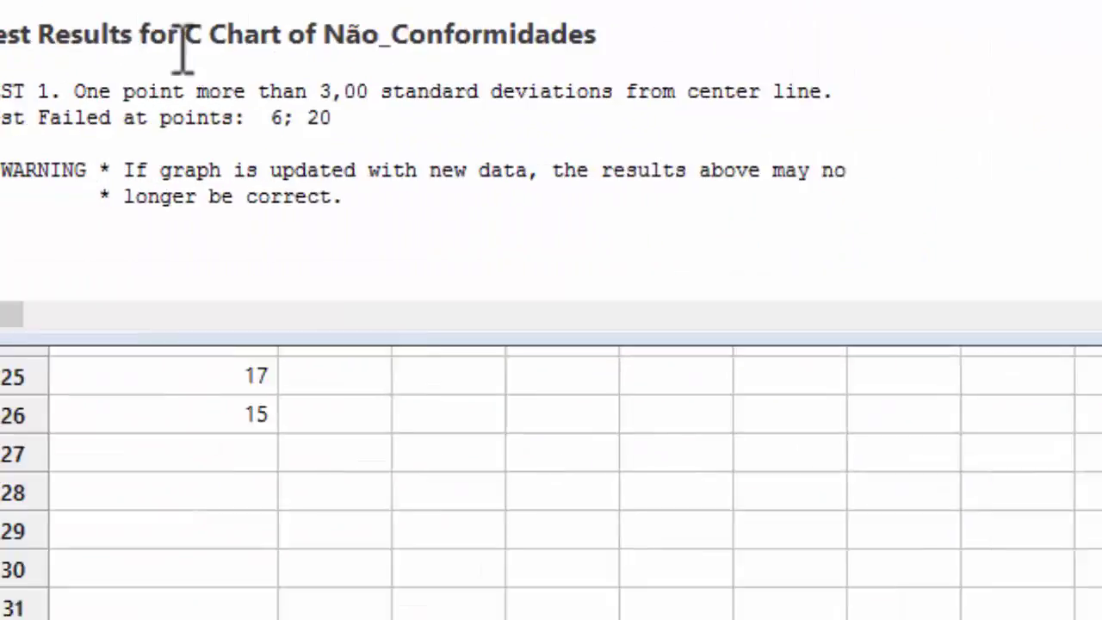